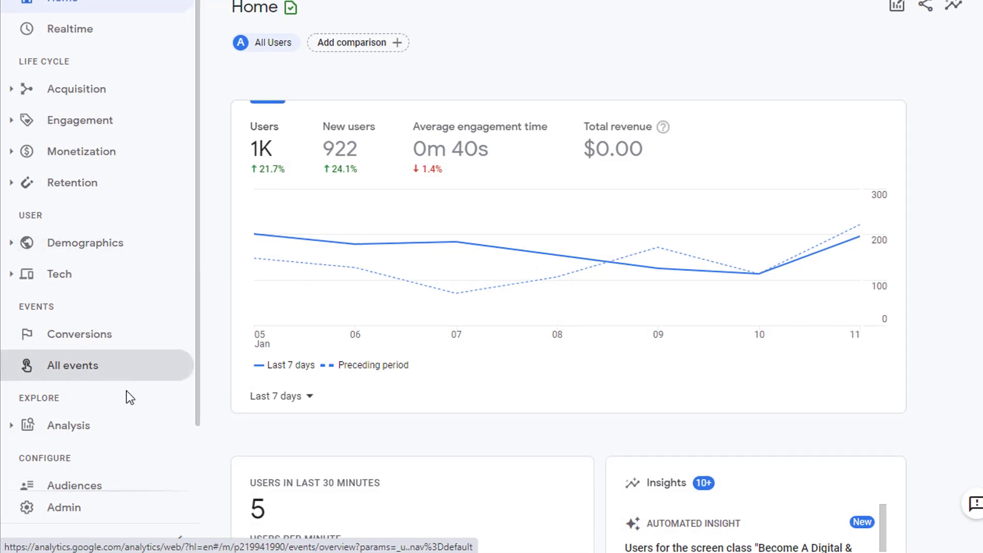
- Open the Analysis hub from Explore in the left navigation
left_click(41, 429)
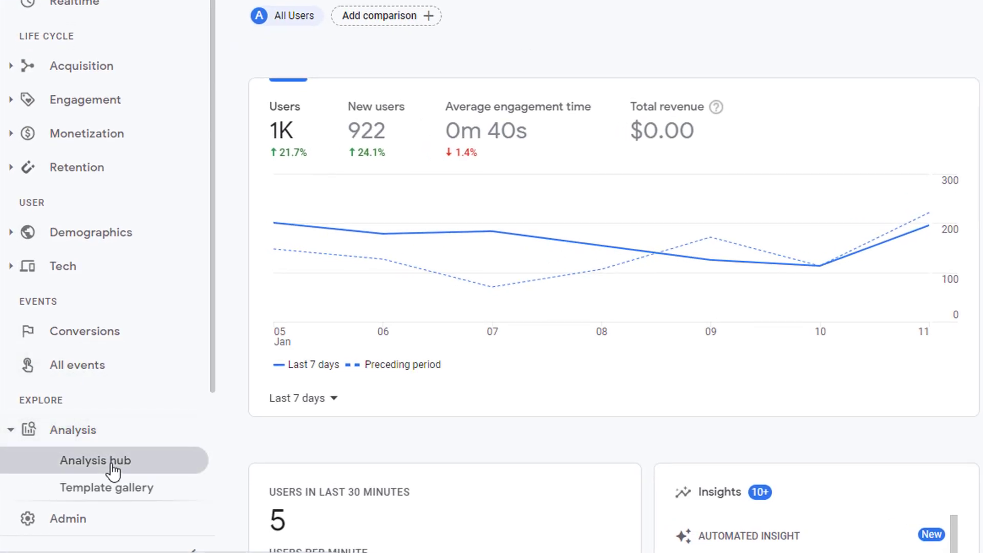
left_click(113, 470)
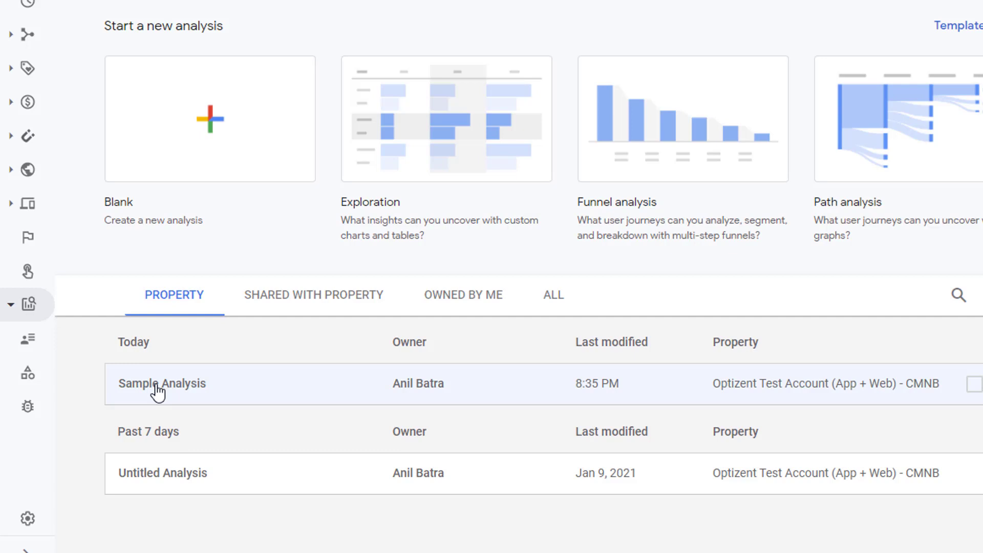
- Open Sample Analysis and browse the dimension list without adding any dimension
left_click(157, 390)
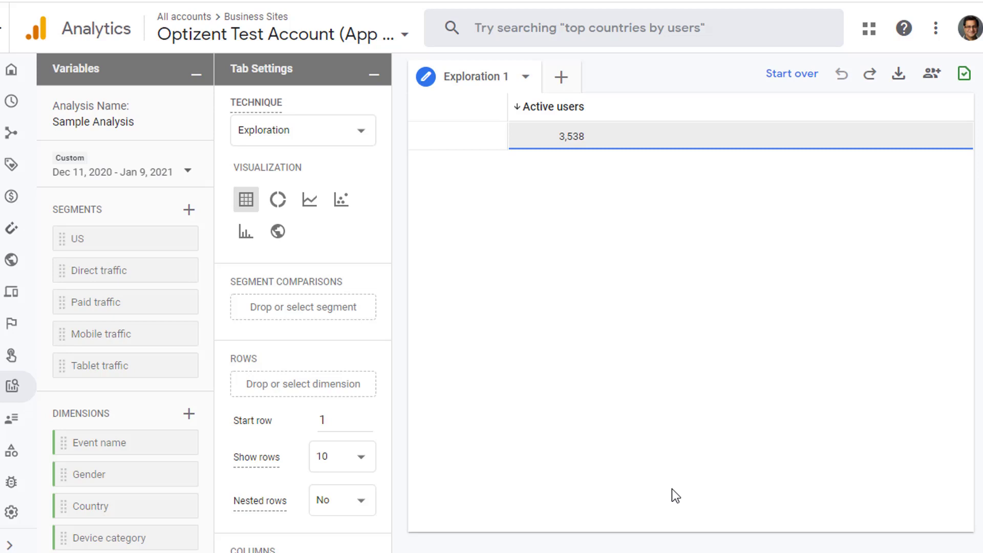
scroll(193, 463, "down", 3)
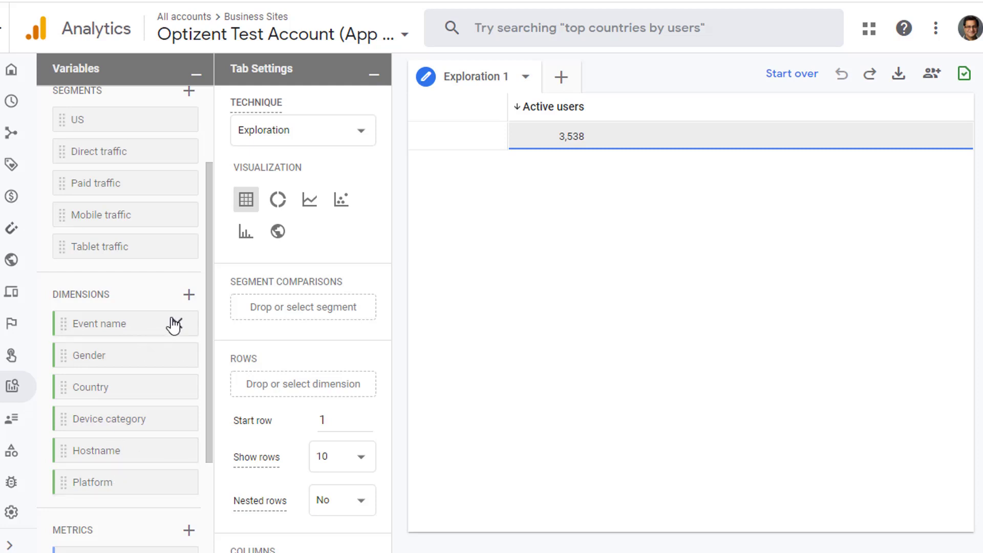
left_click(189, 295)
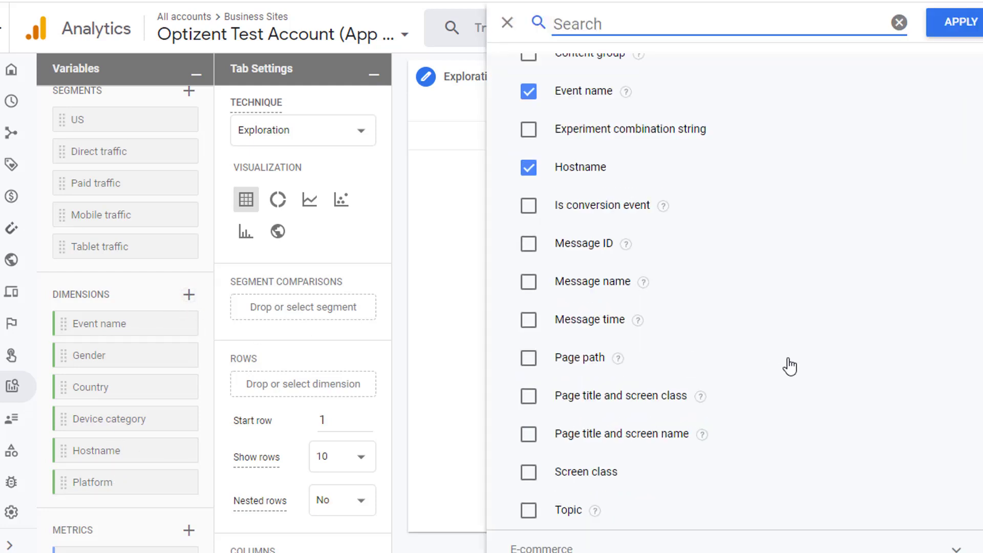
scroll(681, 286, "up", 4)
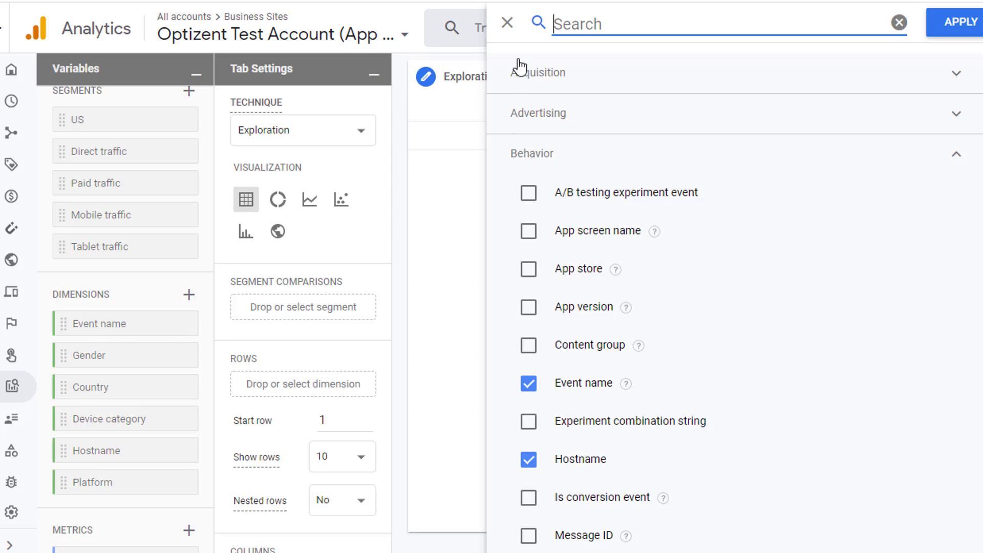
left_click(508, 30)
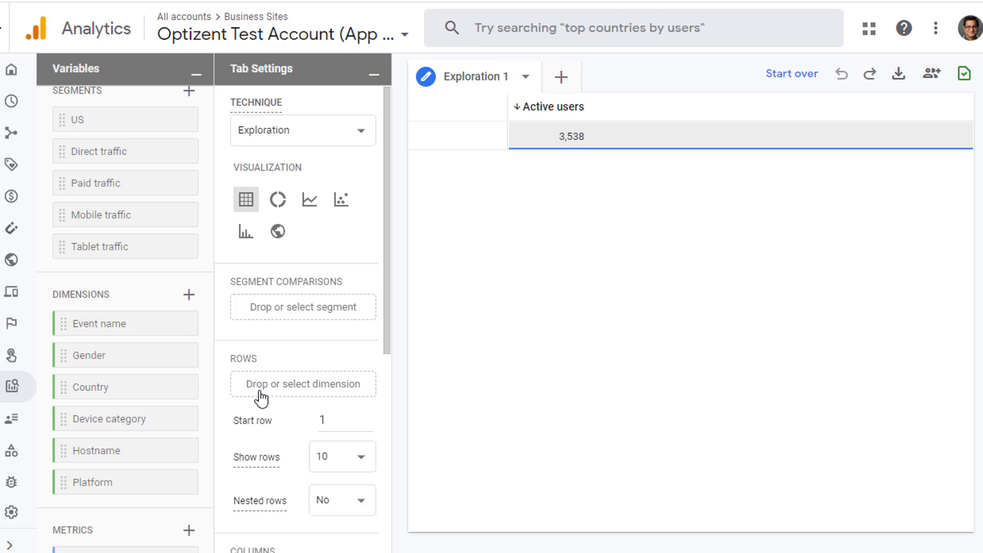
scroll(262, 407, "down", 3)
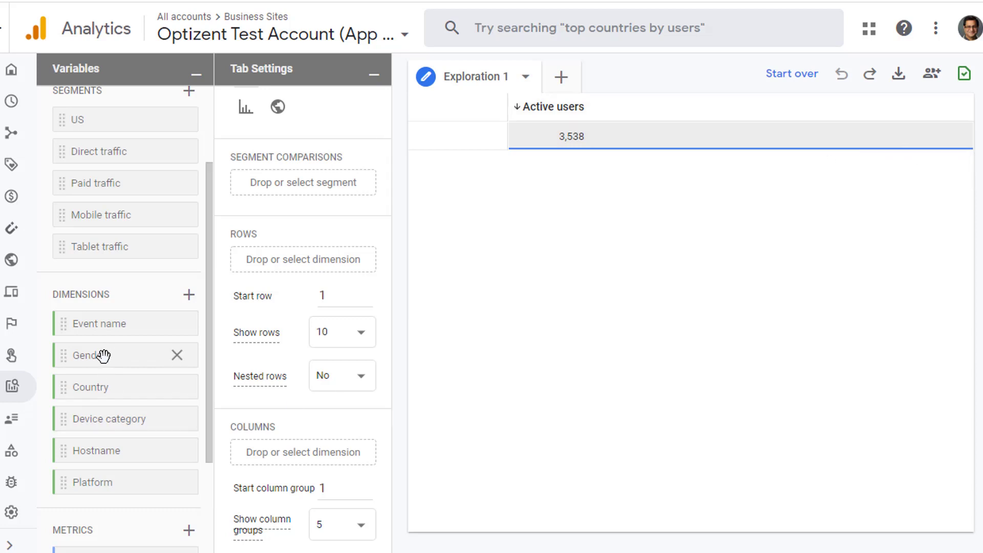
- Add Event name as the row dimension, with session_start leading at 3,537
left_click_drag(98, 323, 292, 264)
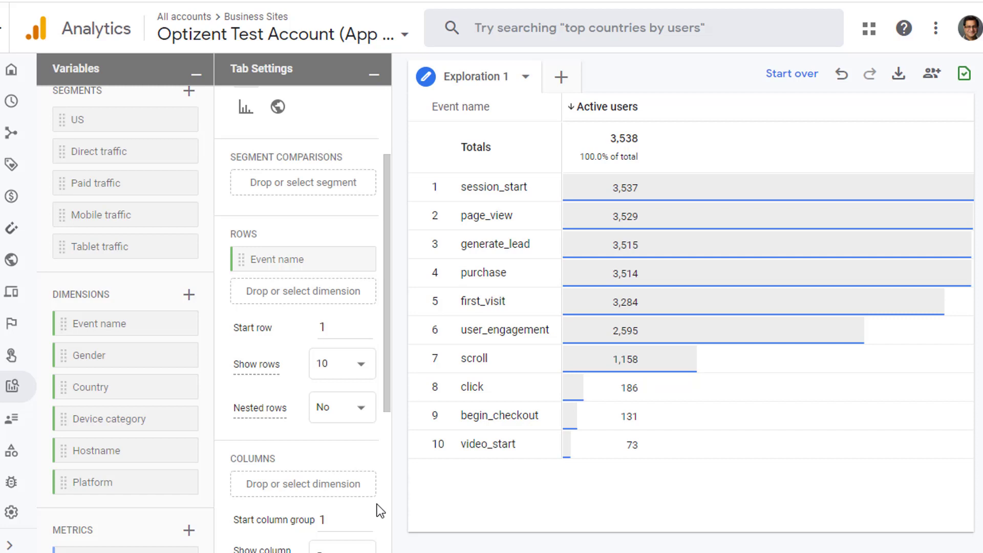
- Put Device category in Columns, giving desktop 2,230, mobile 1,306 and tablet 23
left_click(187, 299)
scroll(948, 155, "down", 8)
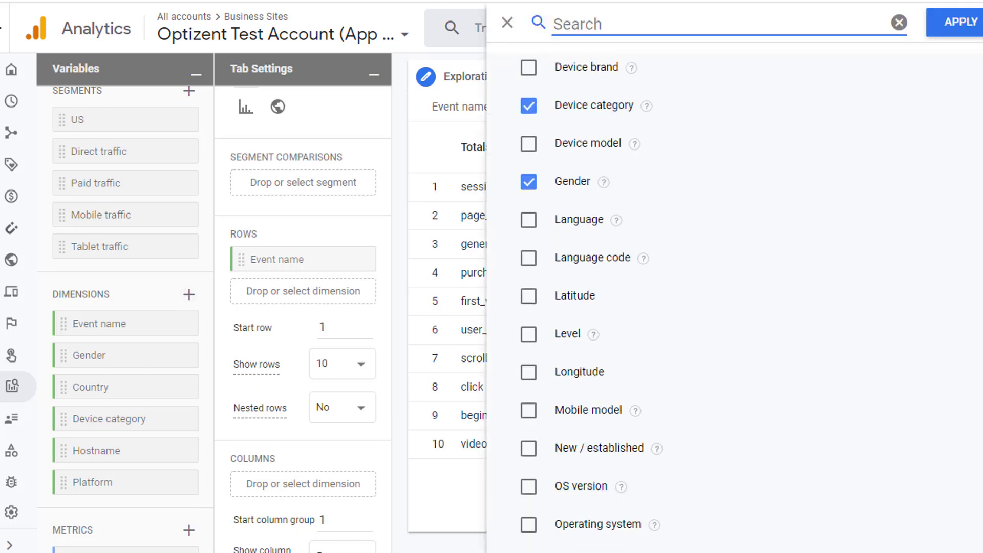
scroll(735, 302, "down", 3)
scroll(735, 302, "up", 15)
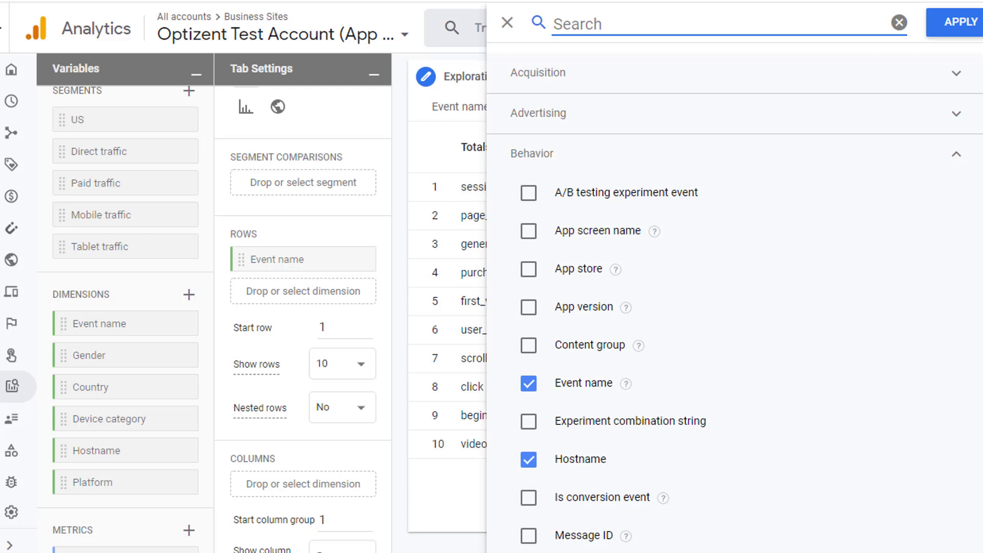
left_click(507, 22)
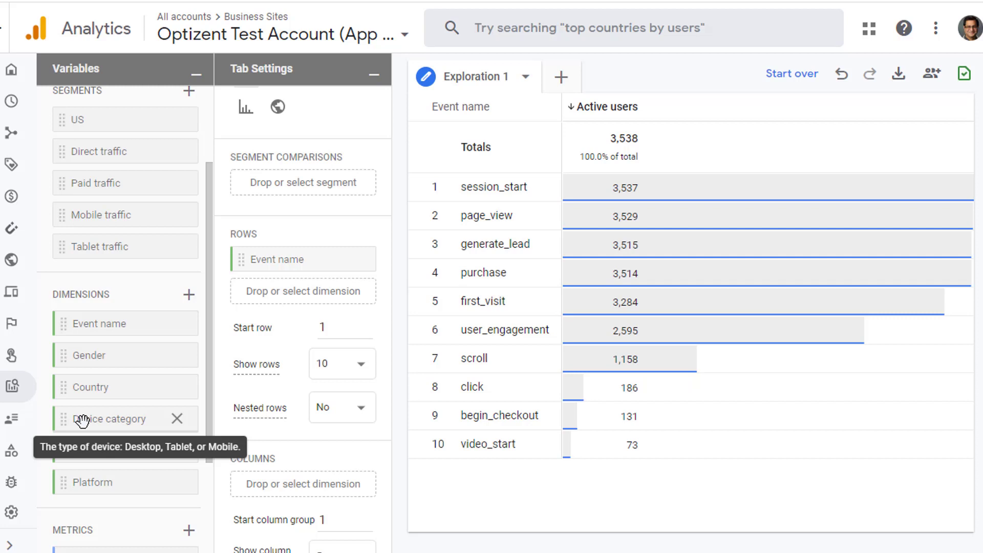
left_click_drag(82, 420, 269, 487)
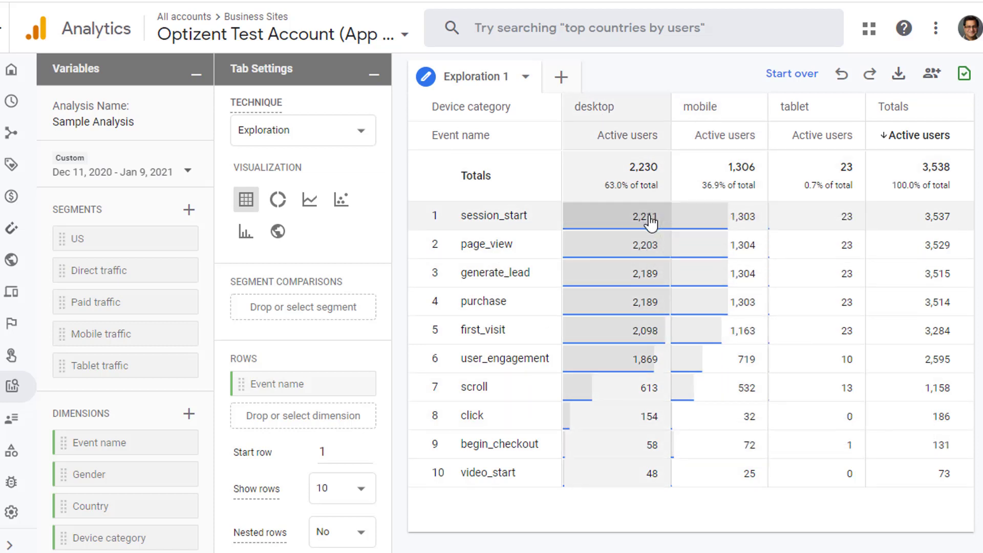
scroll(938, 367, "down", 2)
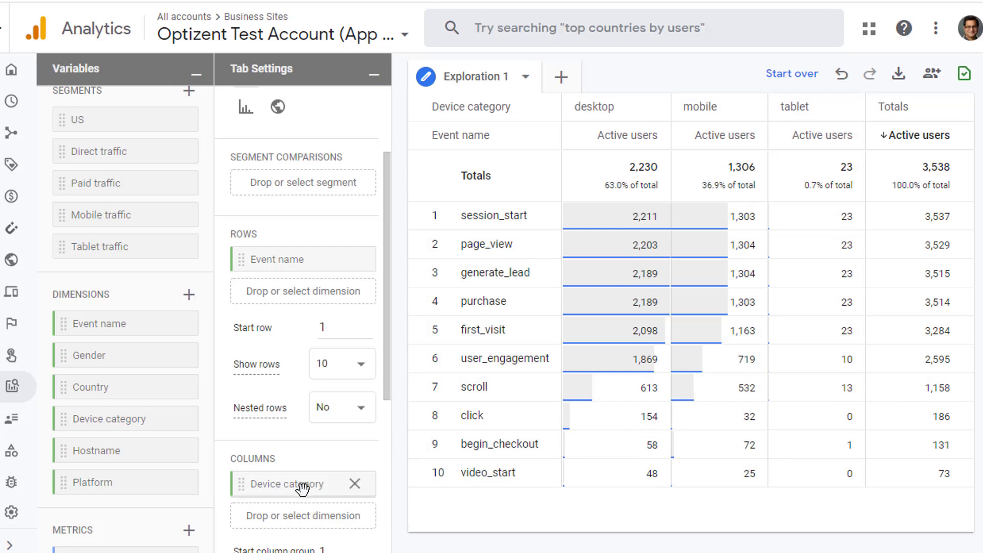
- Move Device category from Columns into Rows beside Event name
left_click_drag(303, 489, 306, 301)
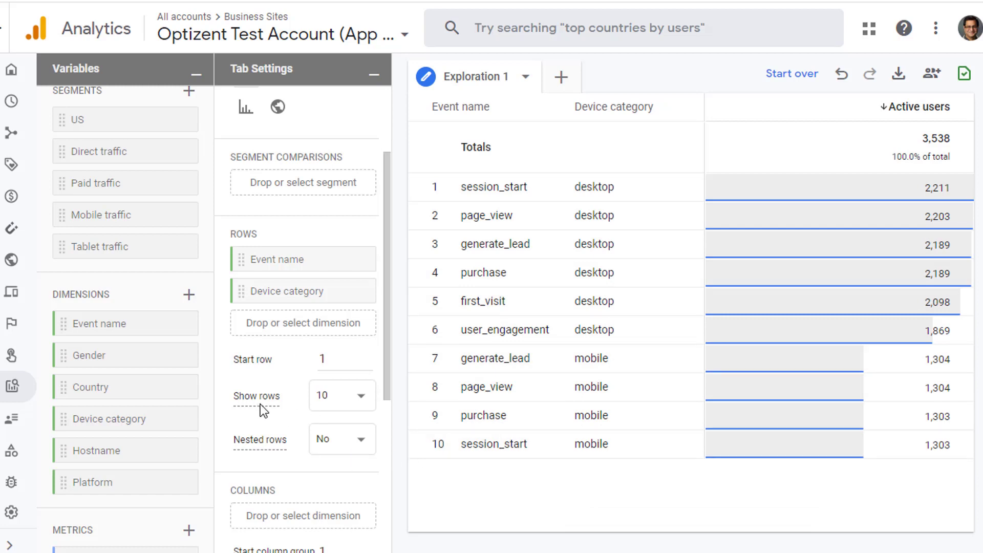
- Set Show rows to 500 and keep the start row at 1
left_click(362, 404)
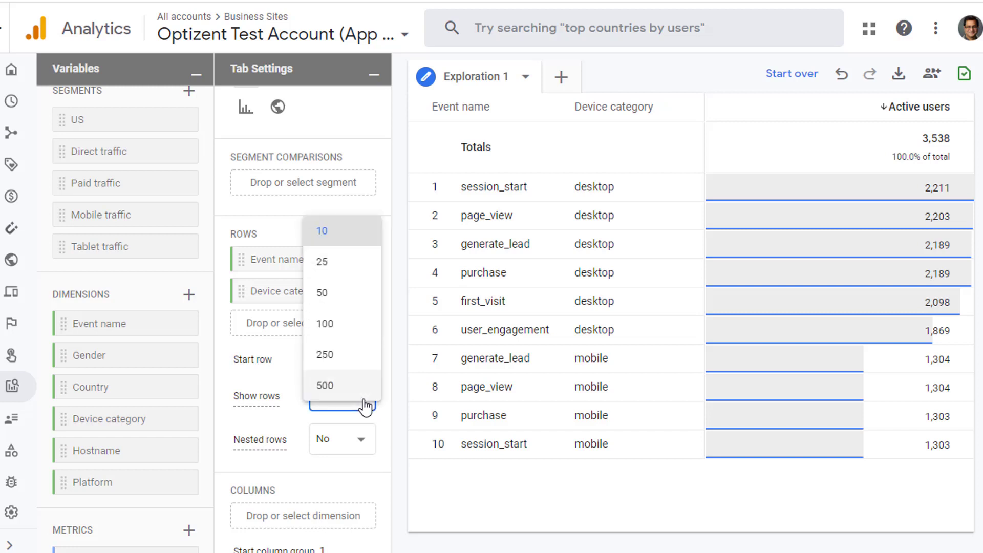
left_click(339, 392)
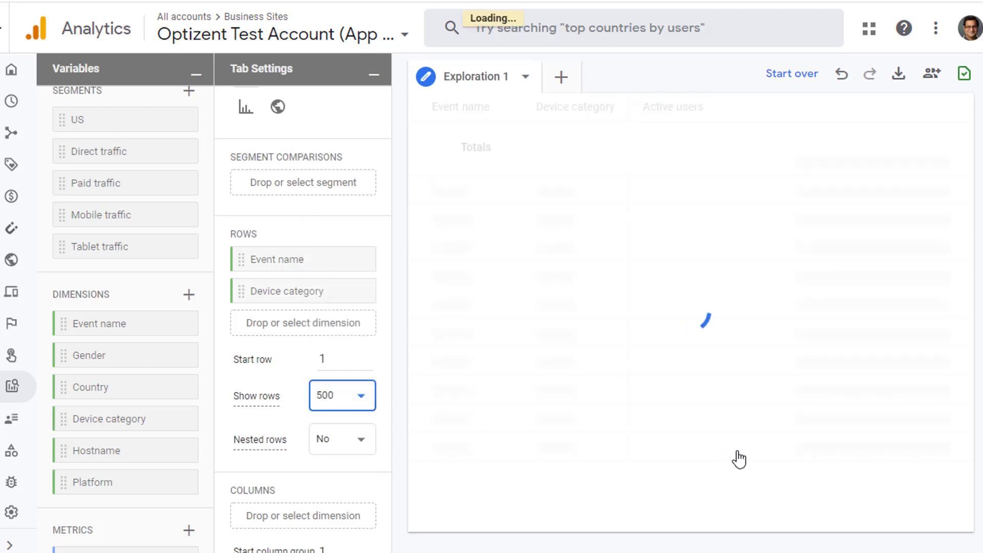
scroll(708, 437, "down", 5)
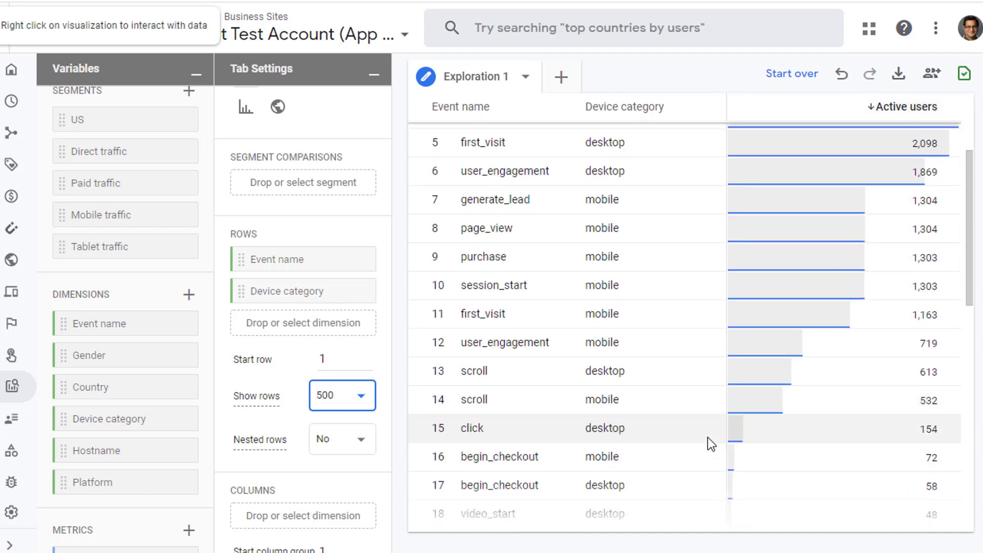
scroll(708, 438, "down", 3)
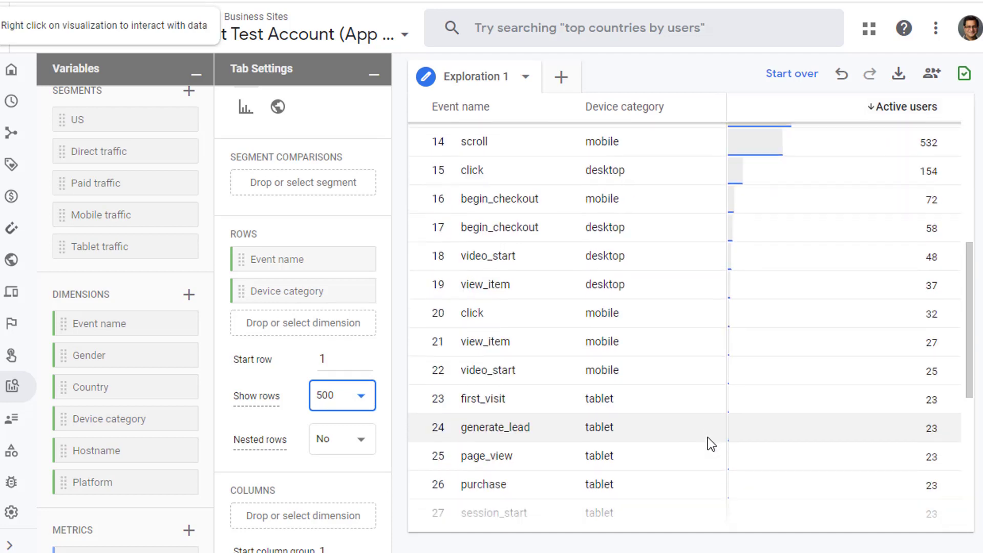
scroll(707, 438, "up", 8)
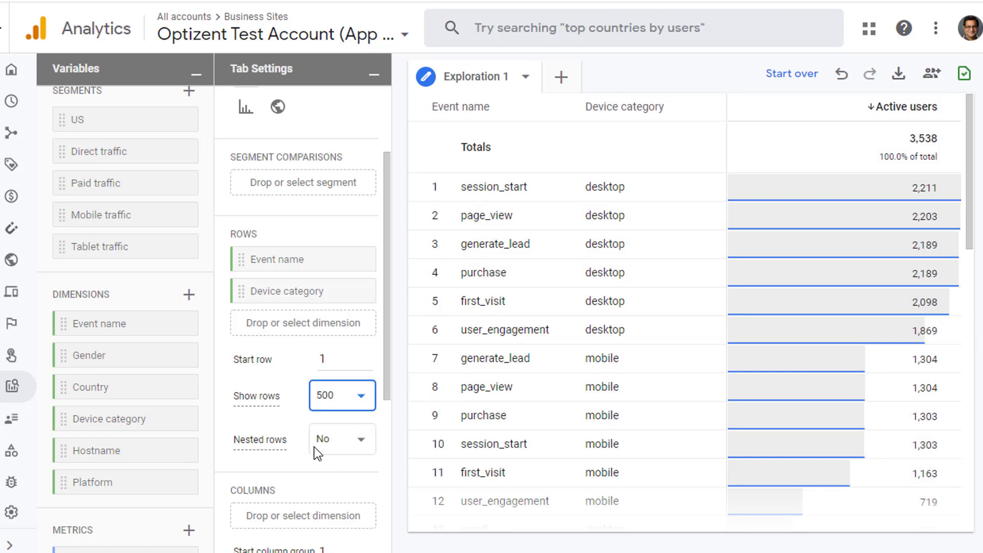
left_click(334, 360)
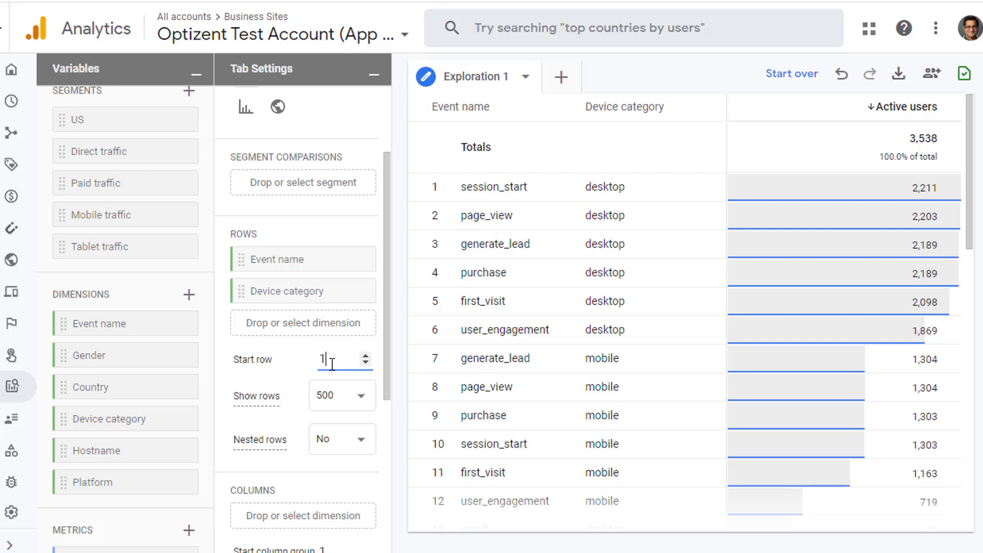
type("1")
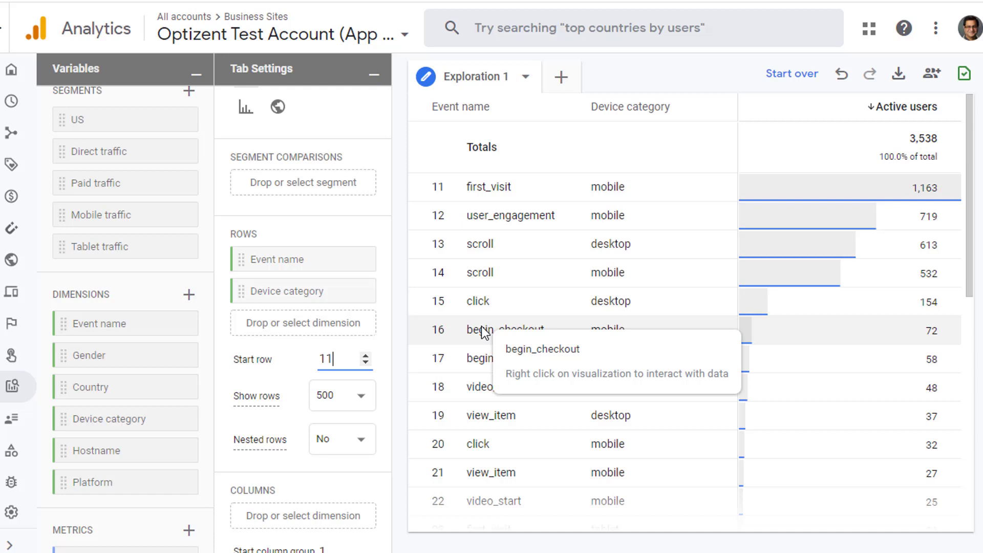
key("BackSpace")
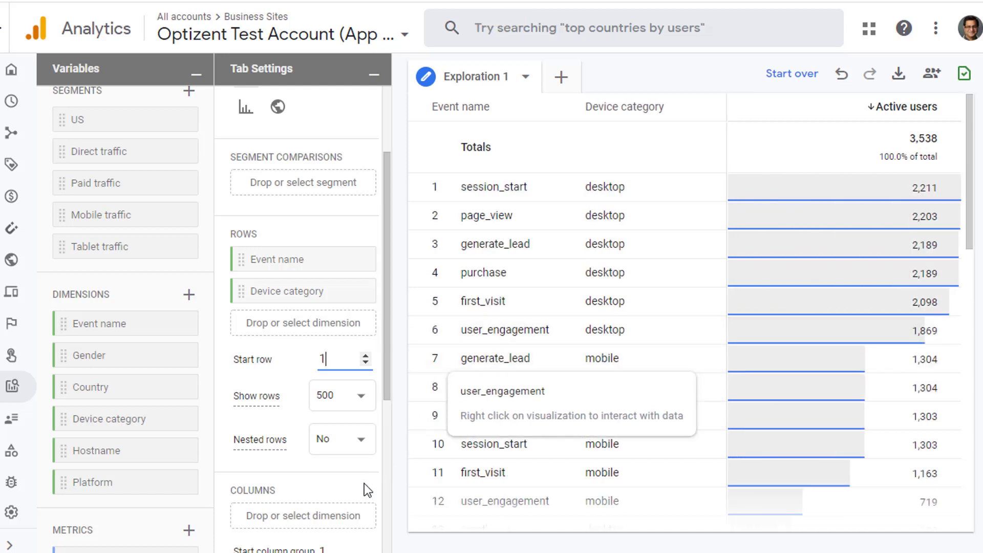
left_click(347, 447)
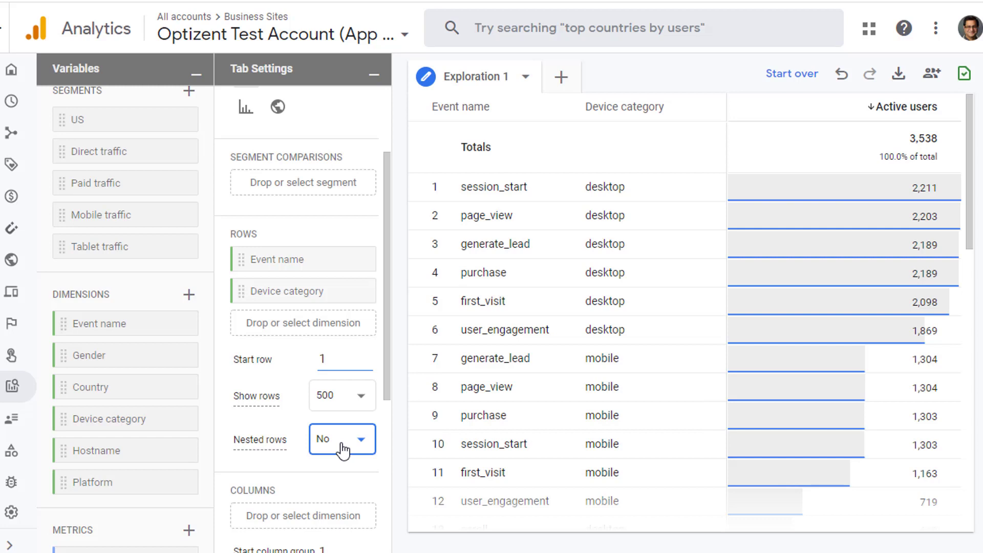
mouse_move(302, 294)
left_click(349, 451)
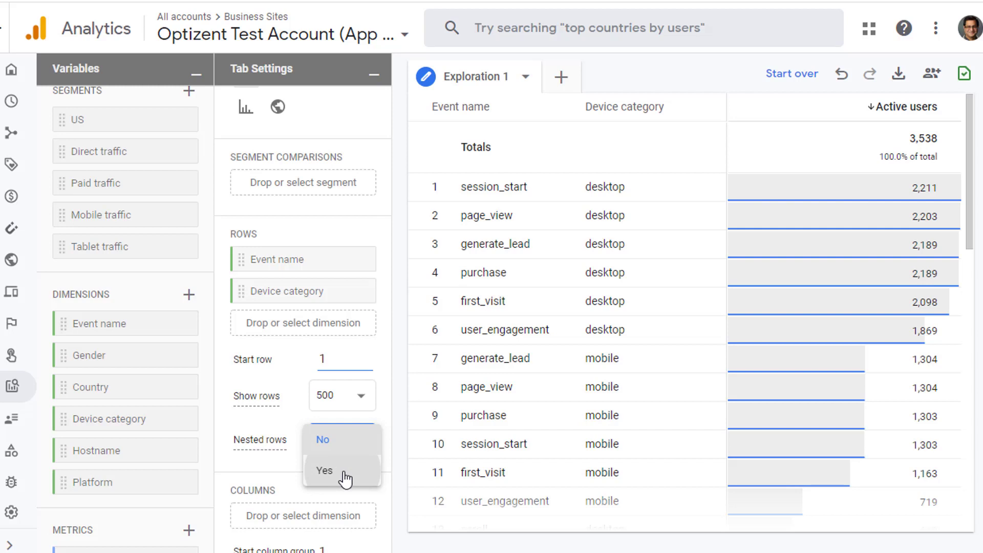
left_click(344, 474)
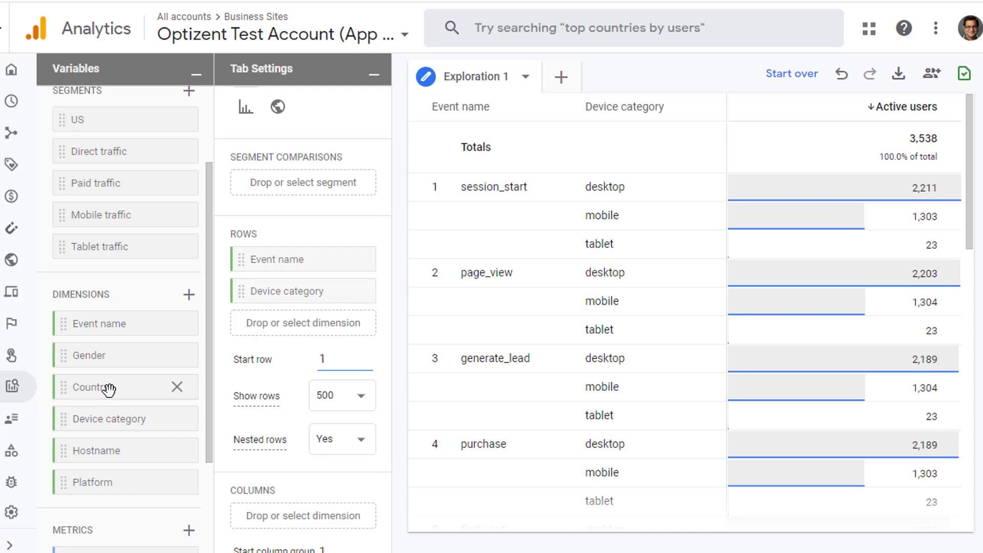
- Add Country as a third row dimension, review the nested countries, then drag it out
left_click_drag(108, 389, 284, 330)
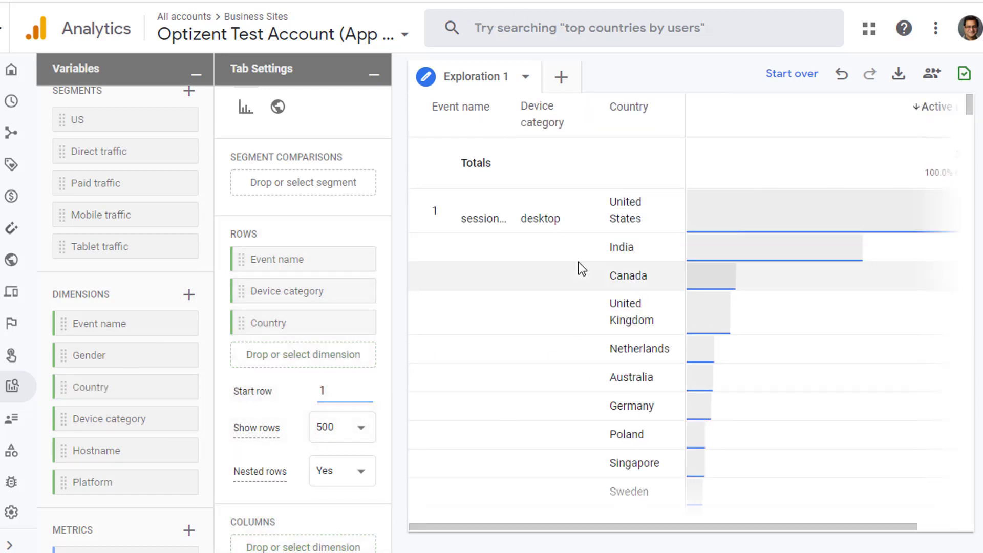
scroll(549, 278, "down", 15)
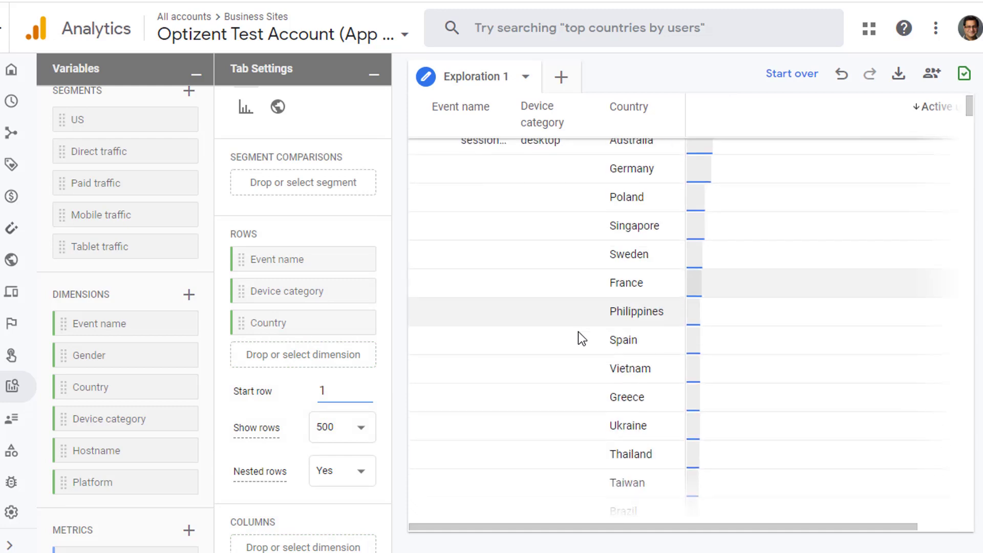
scroll(594, 379, "up", 14)
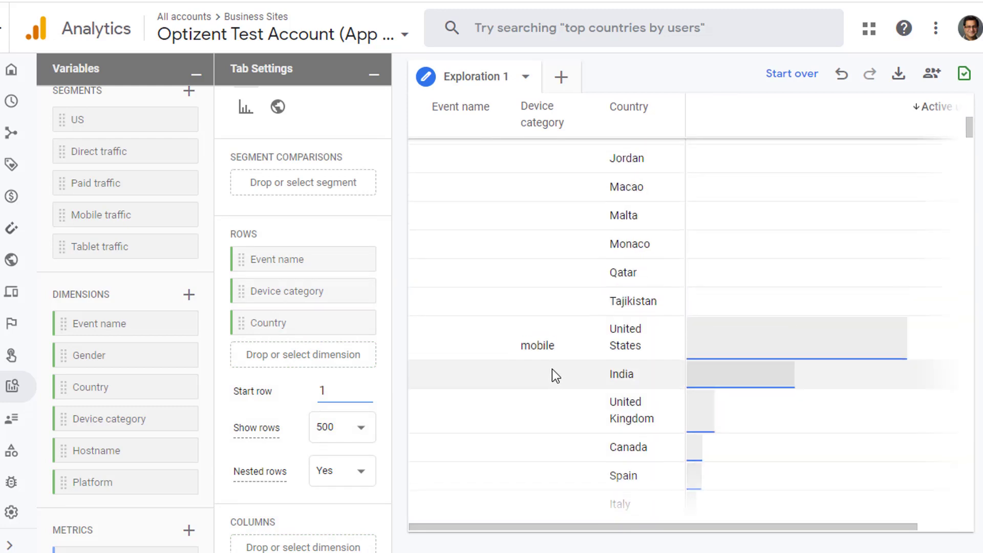
scroll(552, 369, "up", 12)
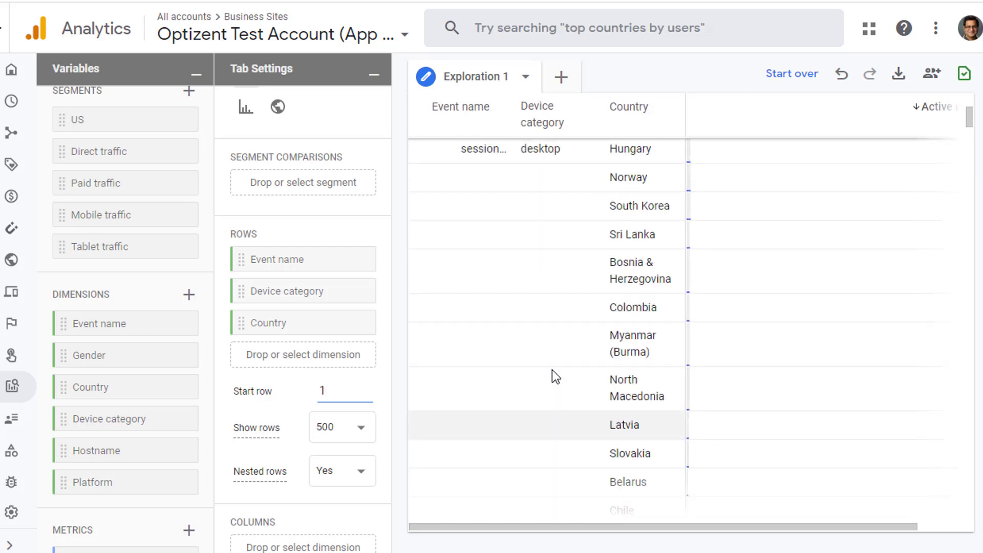
scroll(552, 369, "up", 10)
scroll(303, 307, "down", 2)
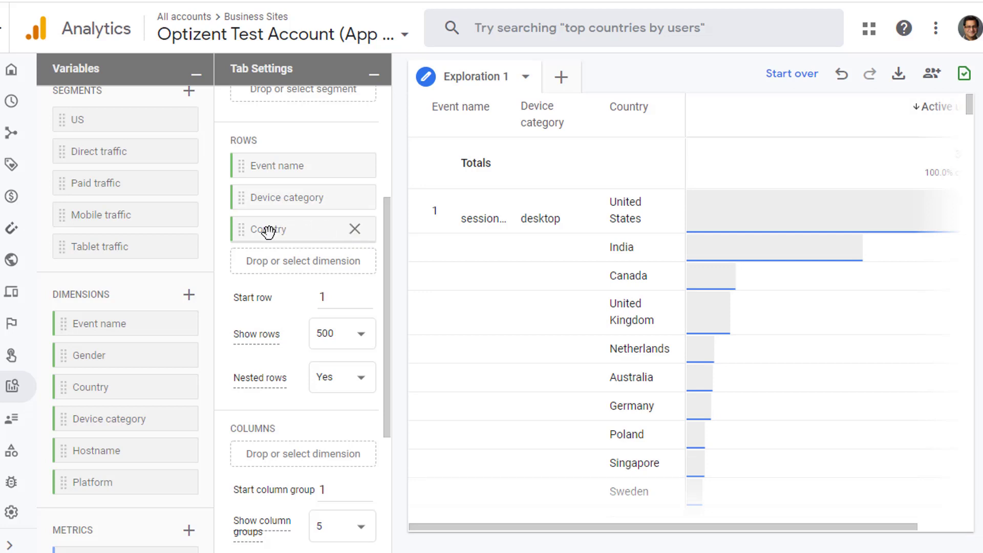
mouse_move(271, 229)
mouse_move(280, 231)
left_mouse_down()
mouse_move(169, 259)
mouse_move(136, 351)
mouse_move(284, 238)
left_mouse_up()
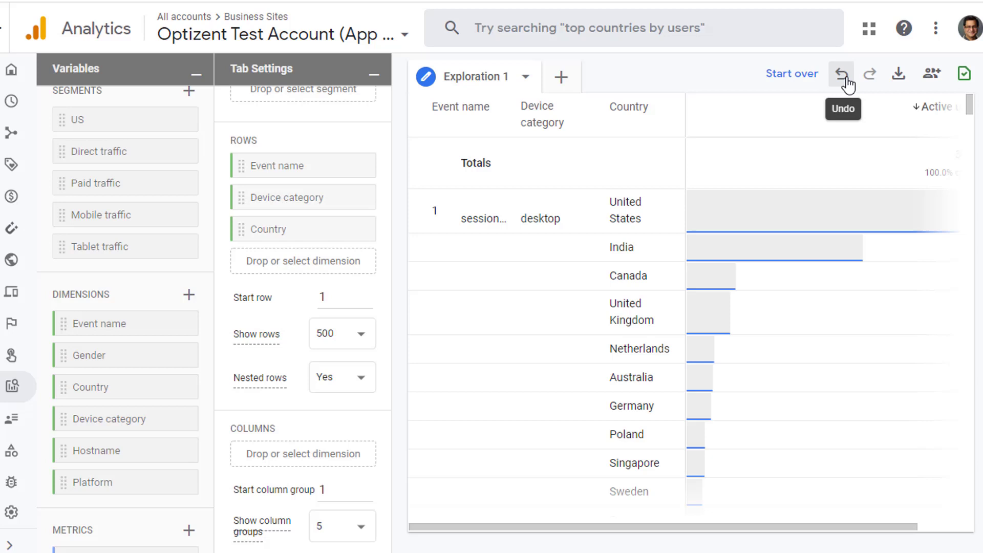
- Undo to remove Country from Rows, leaving desktop, mobile and tablet under each event
left_click(846, 82)
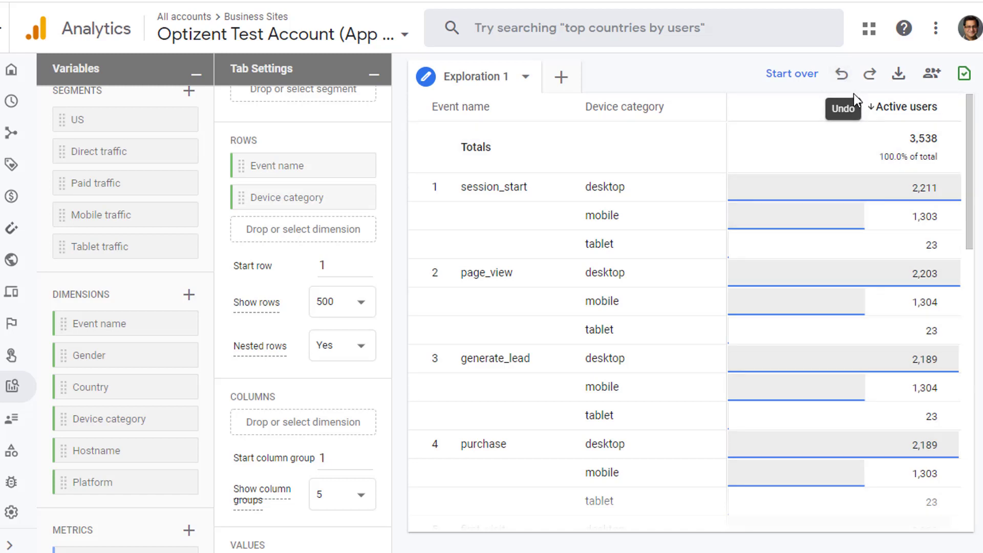
left_click(842, 82)
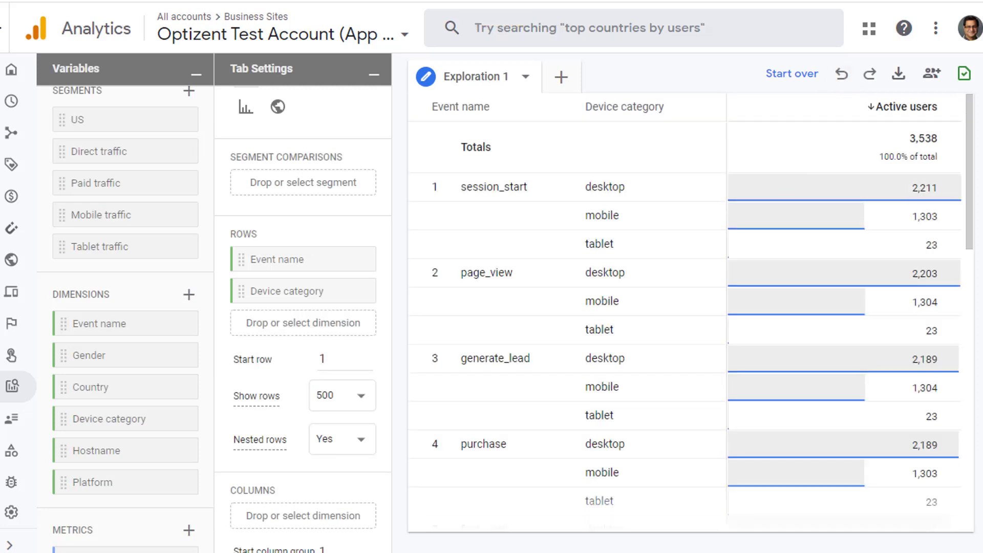
scroll(314, 457, "down", 1)
scroll(313, 457, "down", 5)
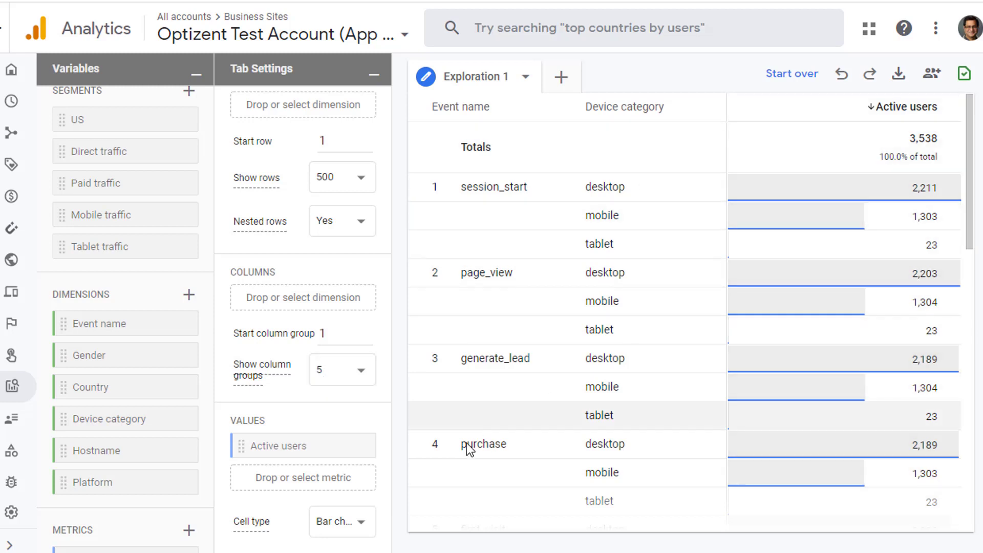
scroll(296, 492, "down", 2)
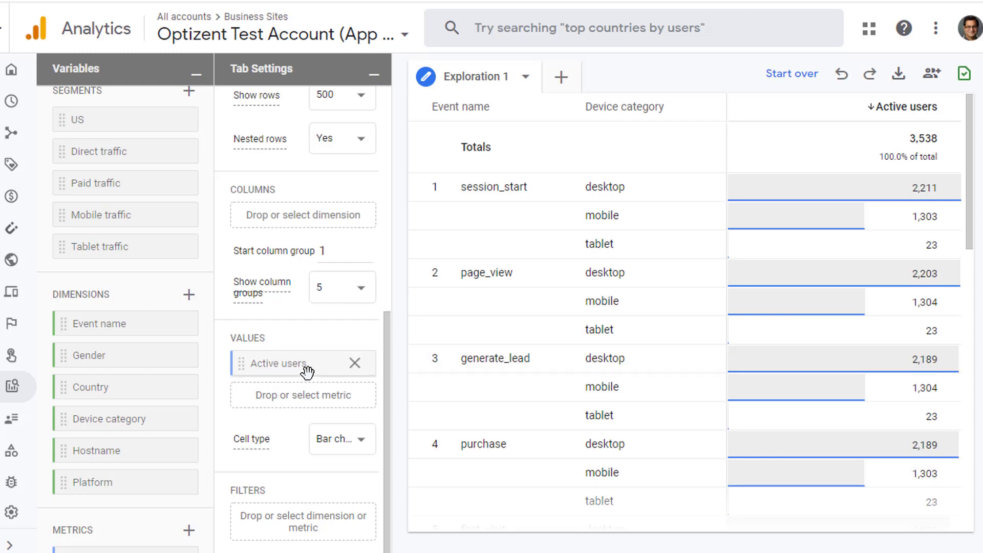
scroll(186, 450, "down", 3)
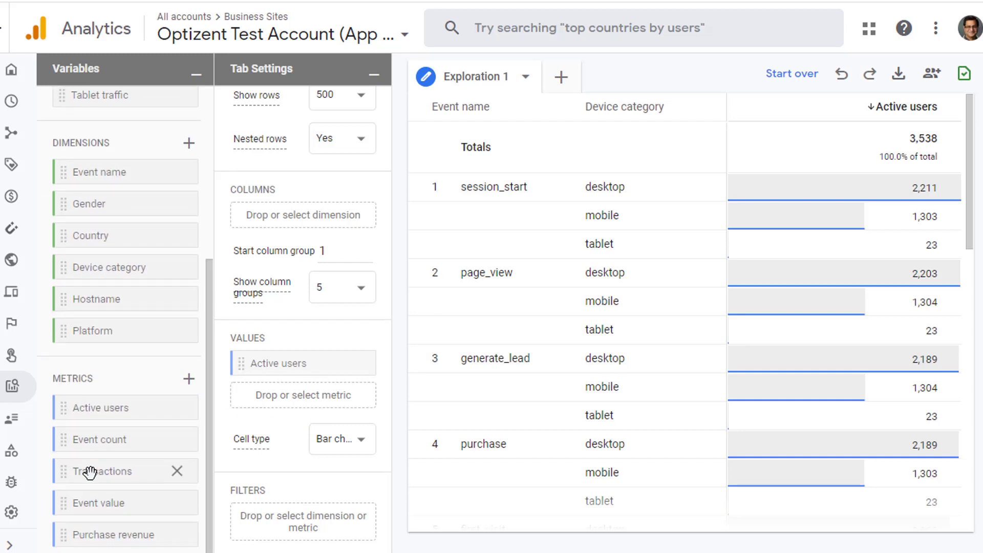
left_click_drag(86, 441, 266, 401)
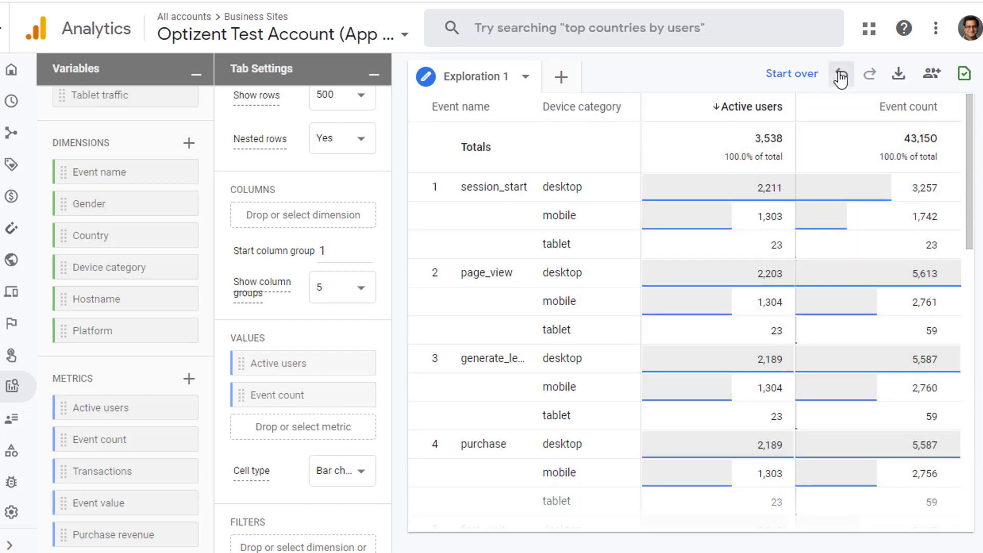
left_click(841, 74)
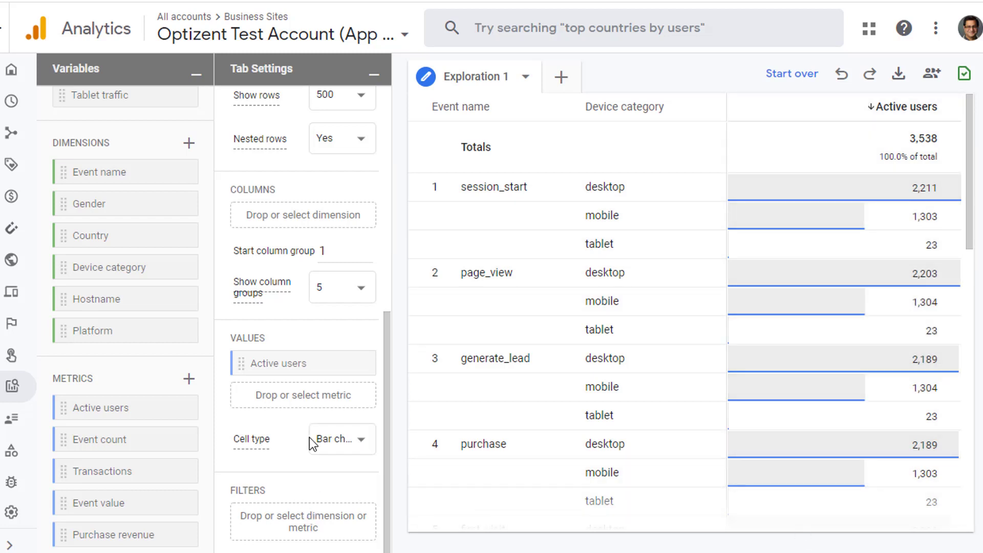
left_click(365, 442)
left_click(379, 473)
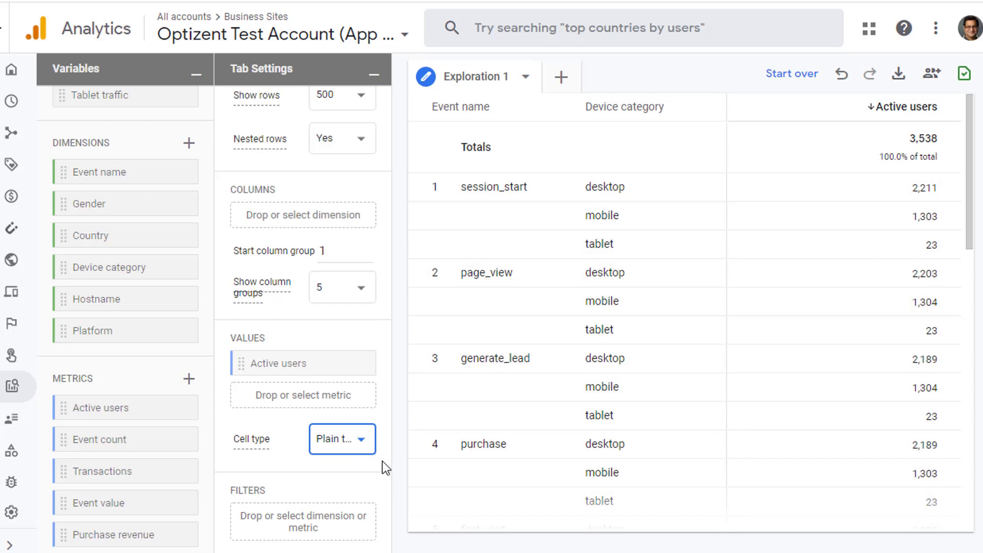
left_click(351, 439)
left_click(351, 473)
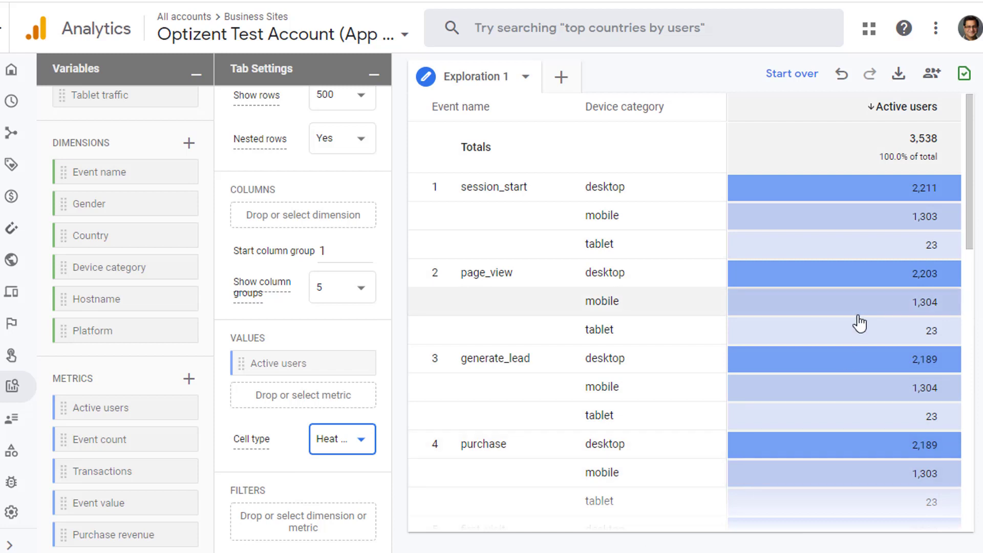
left_click(349, 496)
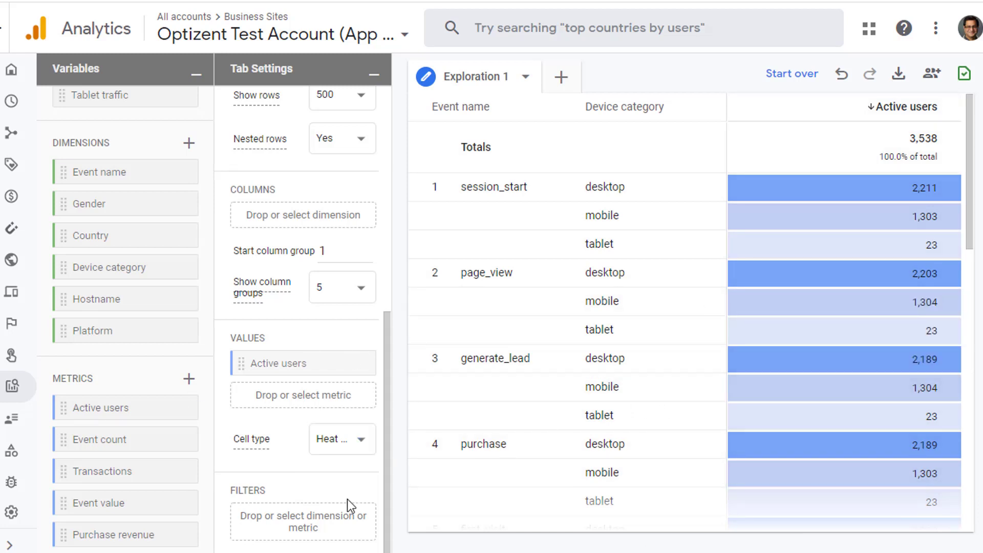
left_click(350, 444)
left_click(336, 388)
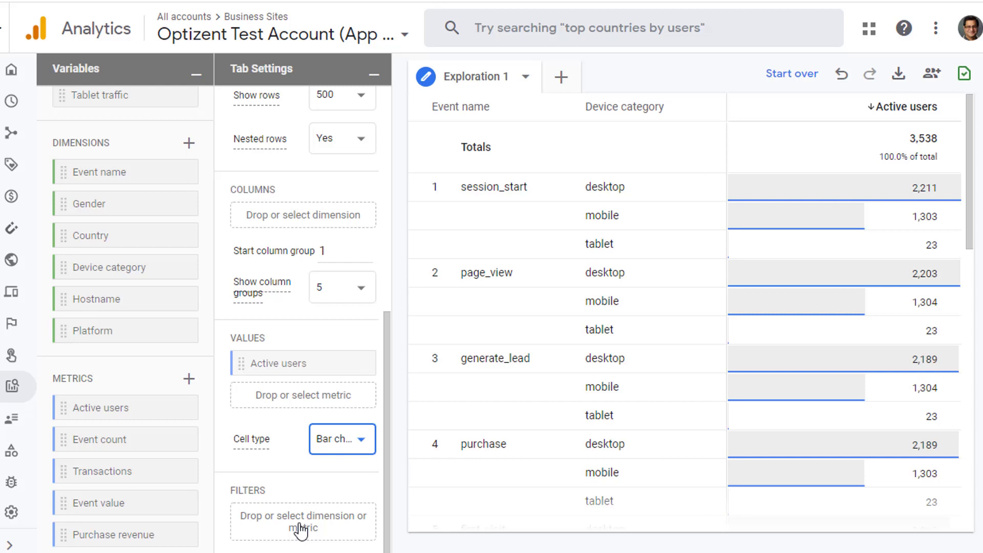
- Drag the US segment into Segment Comparisons
scroll(301, 522, "up", 5)
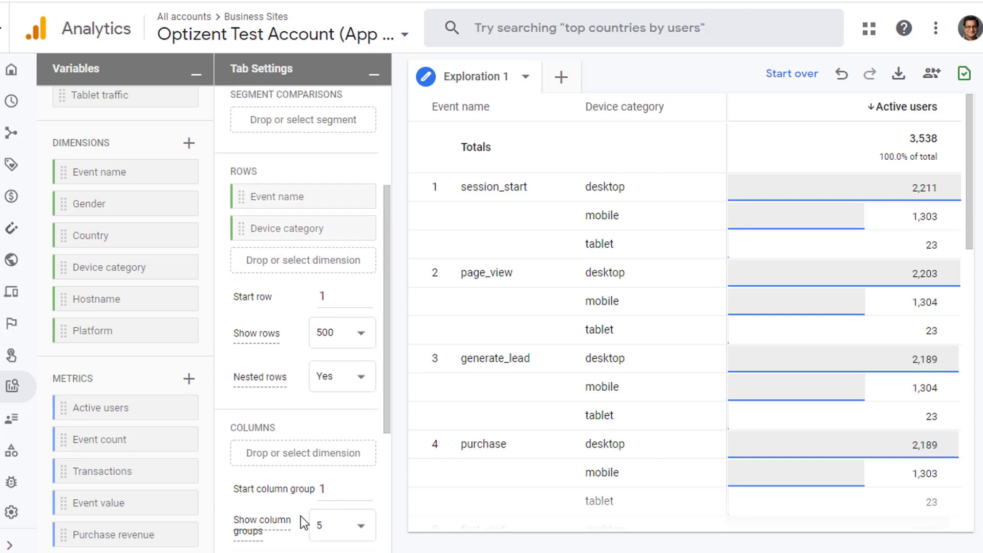
scroll(300, 517, "up", 4)
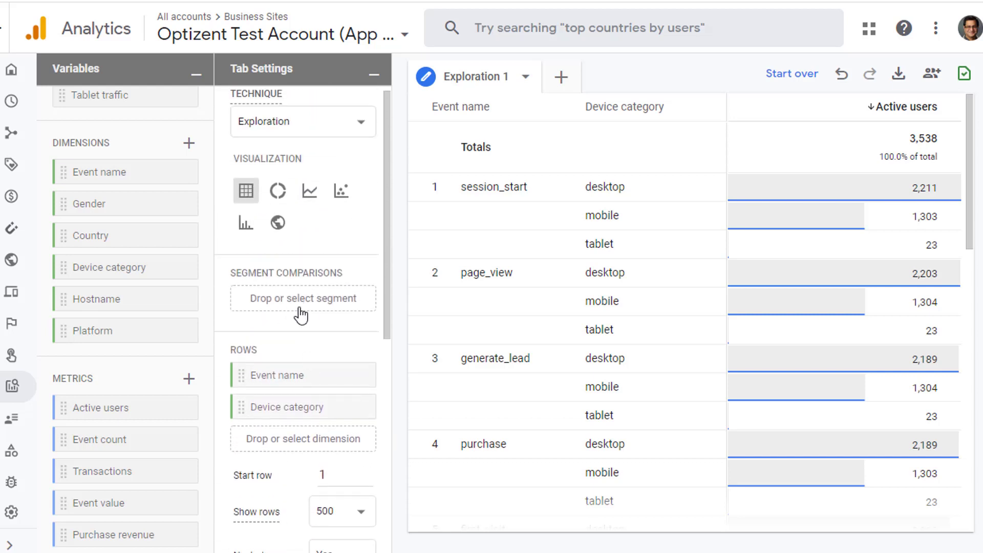
scroll(125, 307, "up", 4)
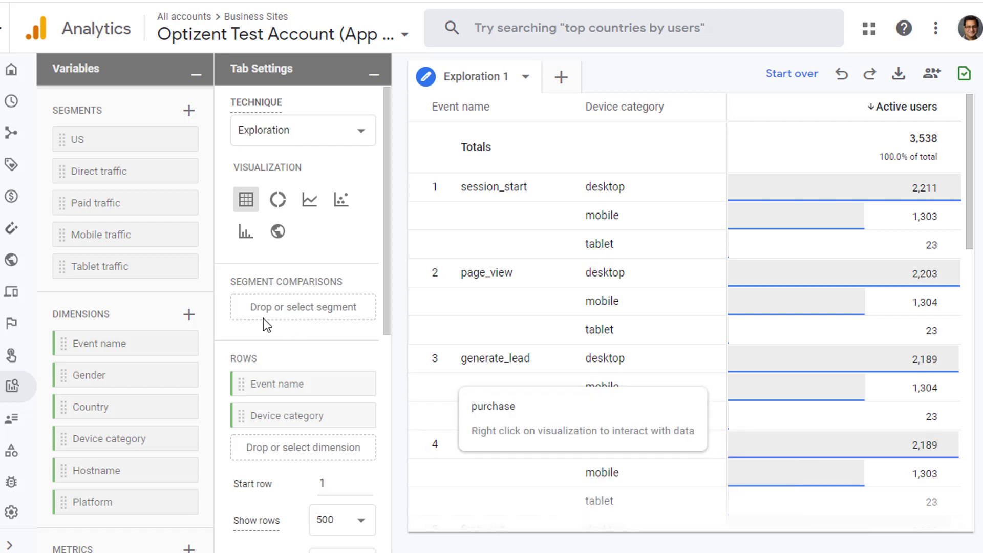
left_click_drag(78, 146, 265, 309)
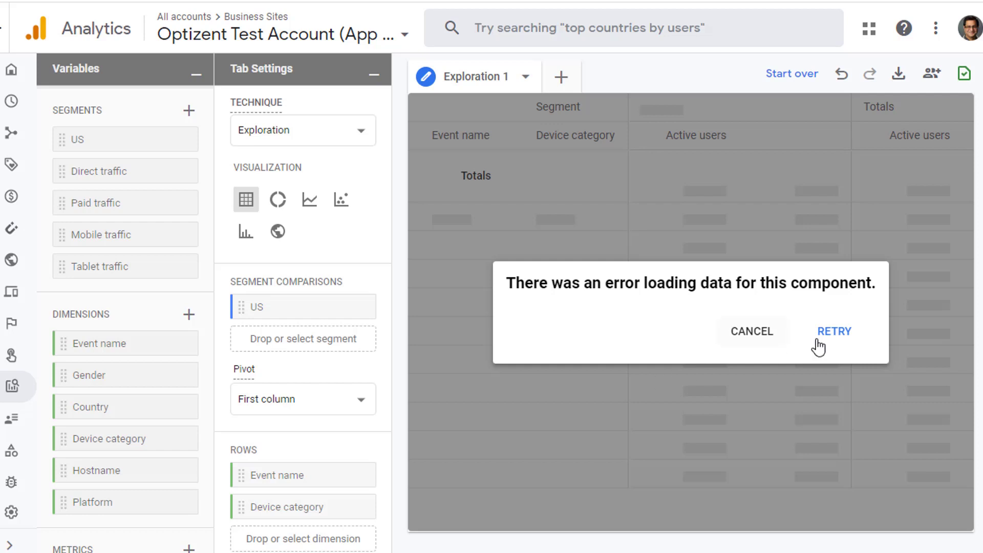
- Retry the load so the US segment shows 1,019 active users beside Totals
left_click(835, 337)
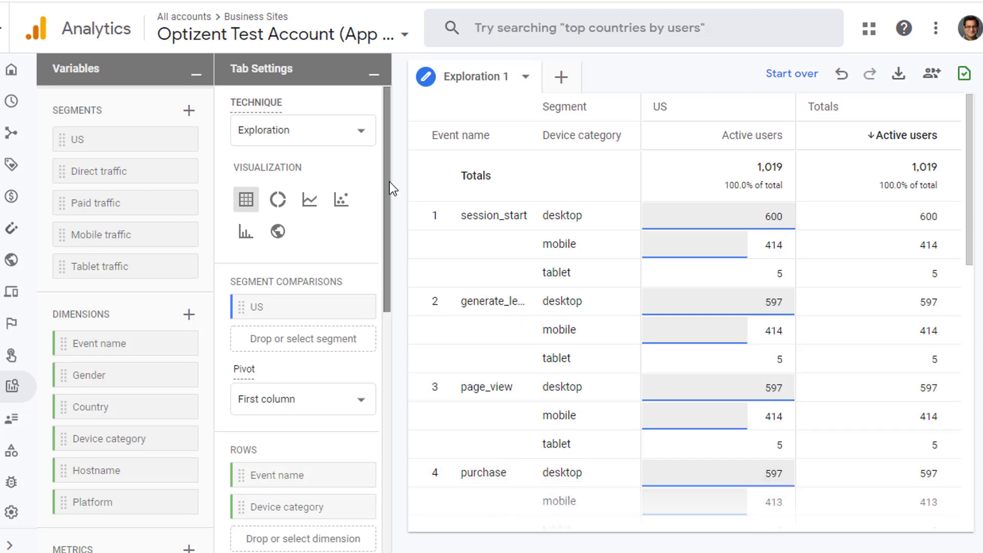
- Add an Event name contains 'purchase' filter, leaving desktop 597, mobile 413, tablet 5
left_click_drag(389, 183, 407, 486)
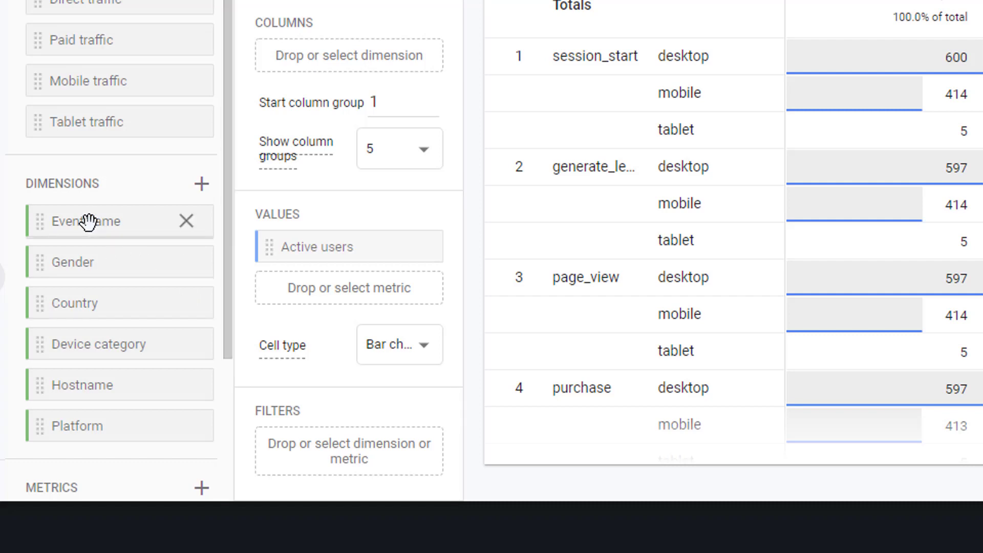
left_click_drag(87, 220, 329, 447)
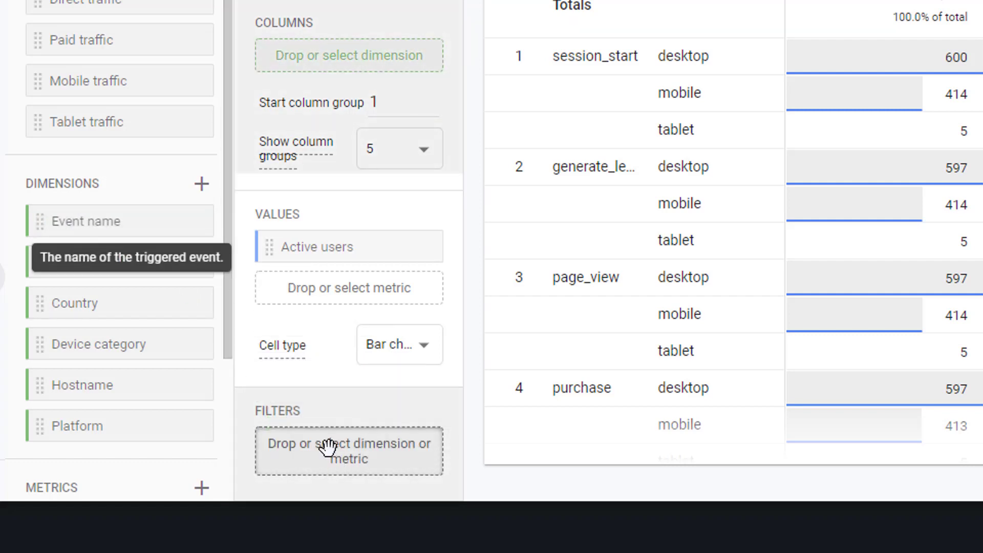
scroll(408, 438, "down", 4)
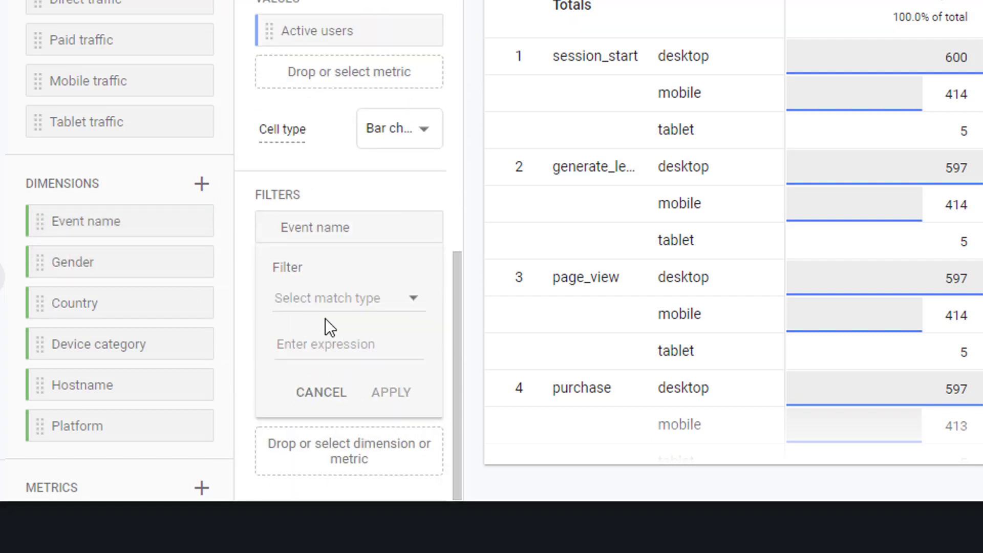
left_click(410, 309)
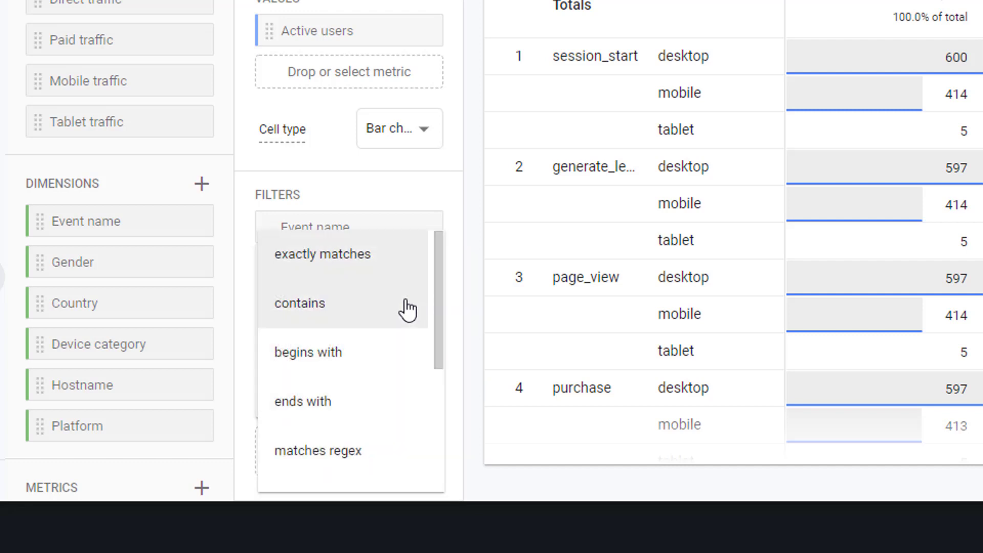
left_click(328, 307)
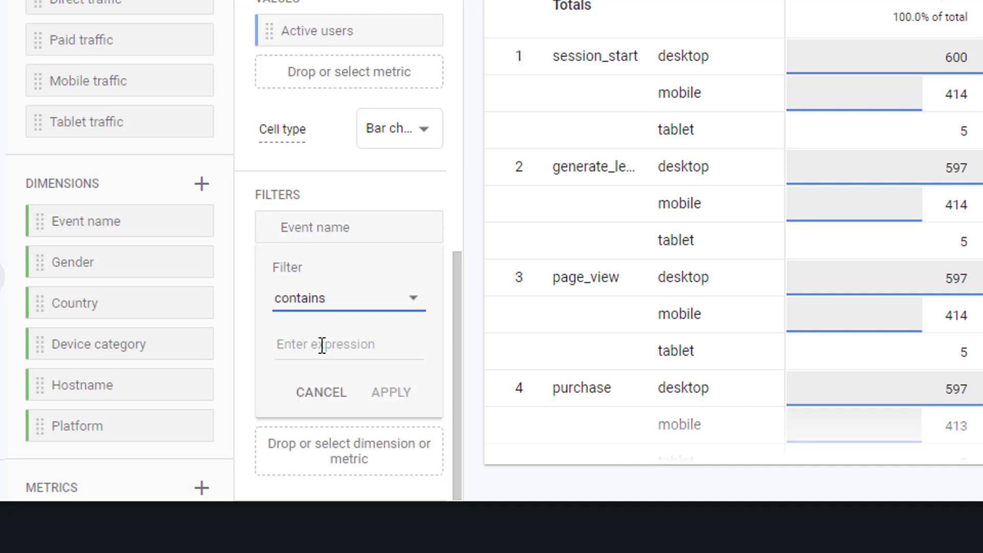
left_click(312, 340)
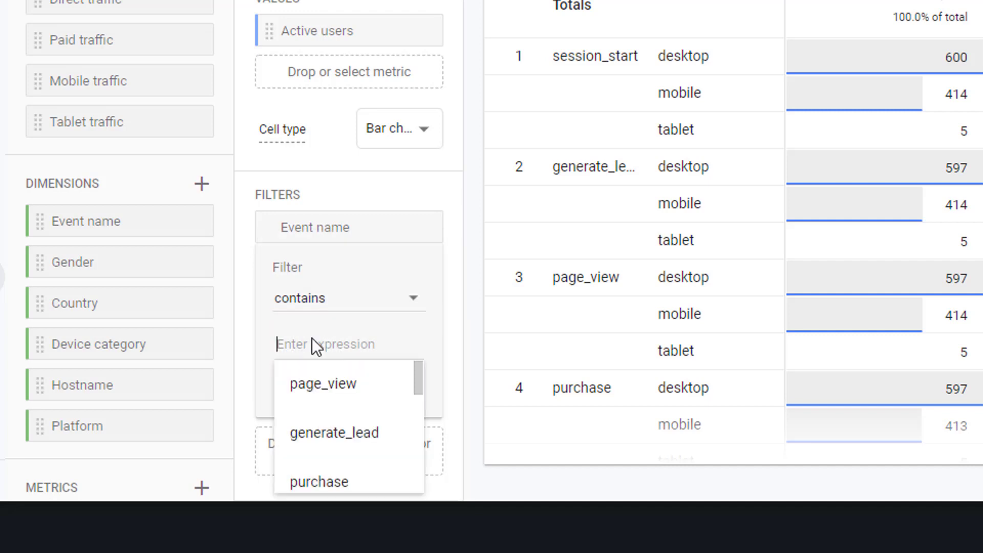
left_click(341, 483)
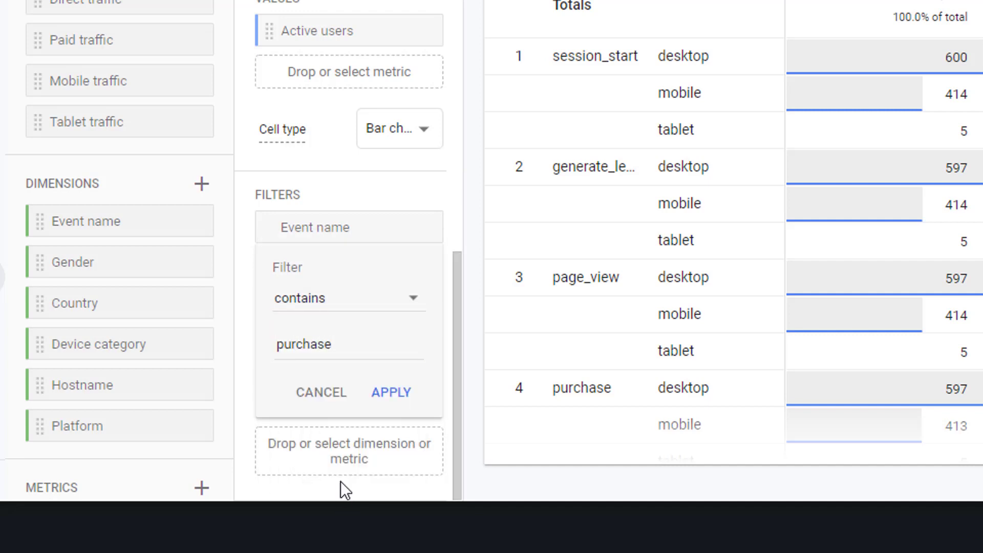
left_click(399, 400)
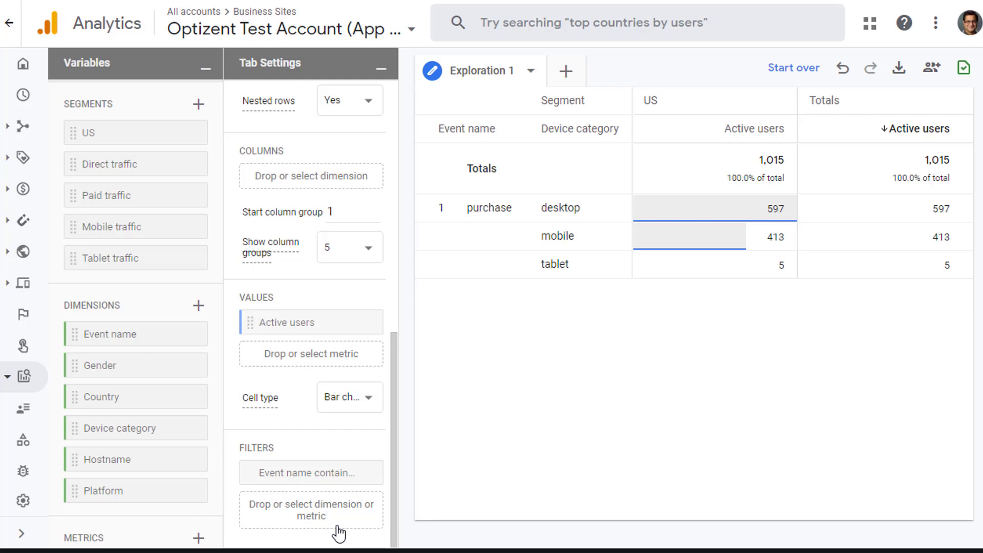
- Bring up the data actions menu on the purchase event's mobile row
scroll(338, 532, "up", 1)
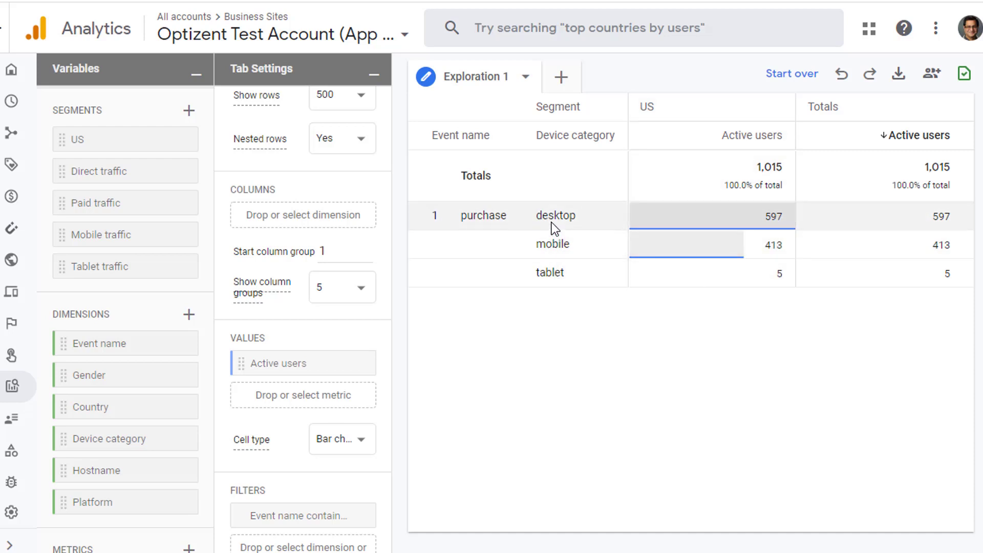
right_click(549, 247)
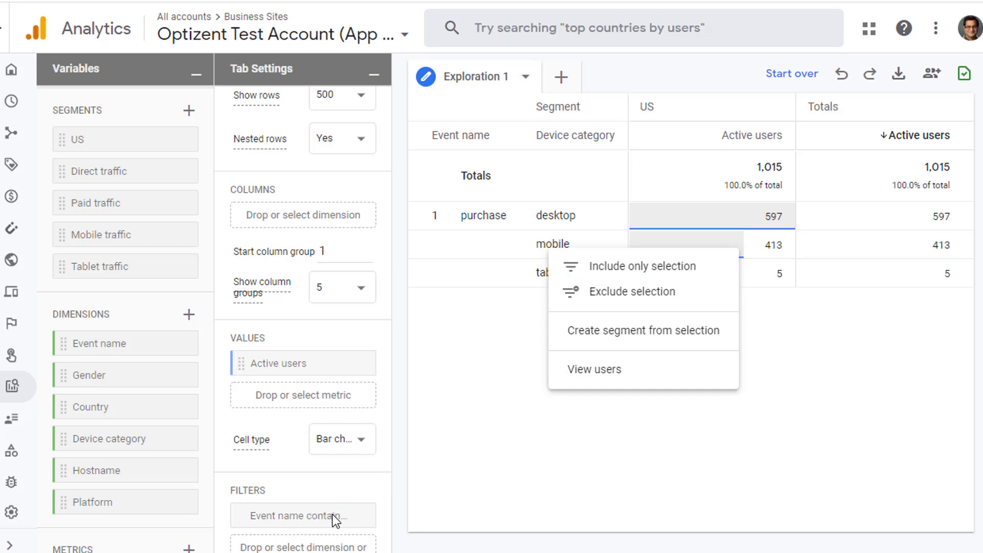
- Include only the mobile purchase row, check the new Device category filter, then remove it
left_click(613, 279)
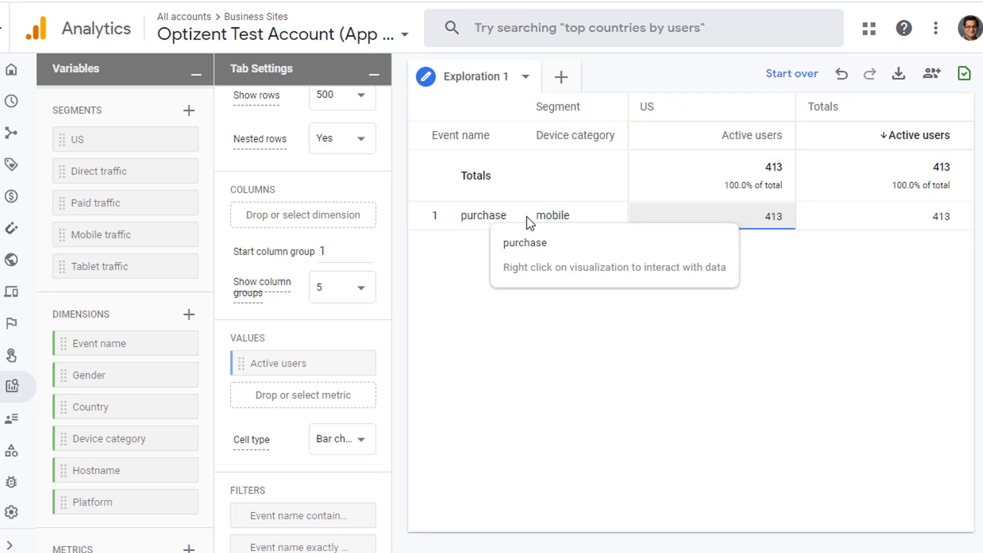
scroll(299, 476, "down", 2)
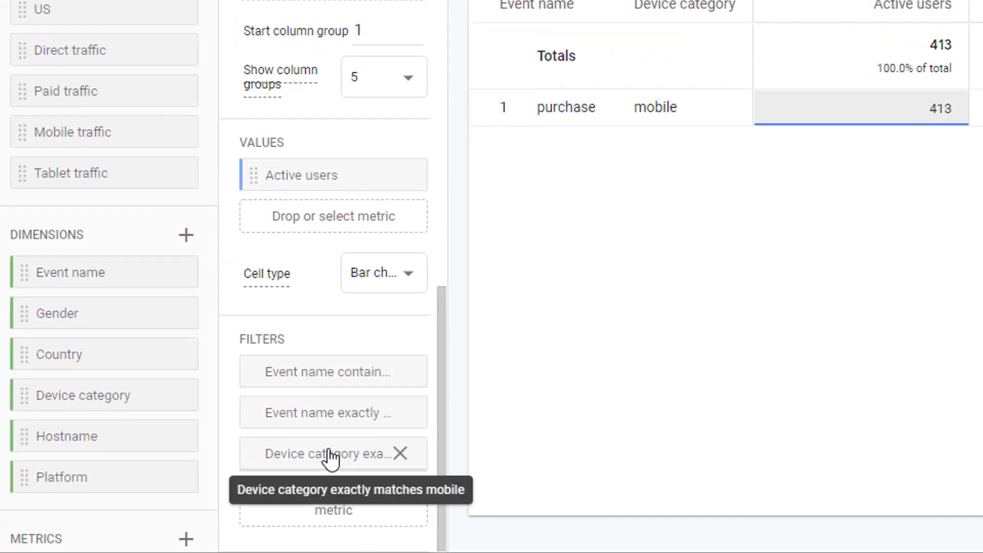
left_click(330, 457)
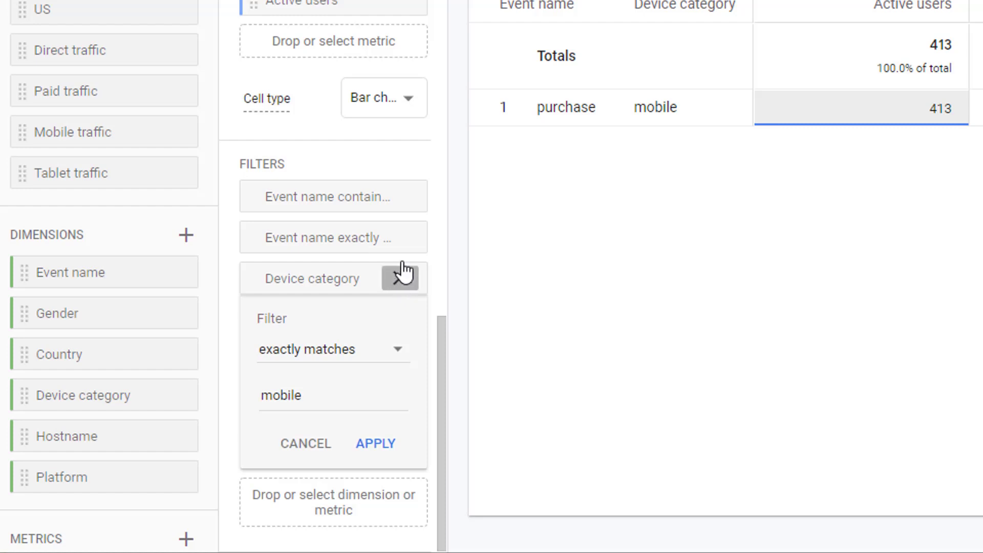
left_click(400, 279)
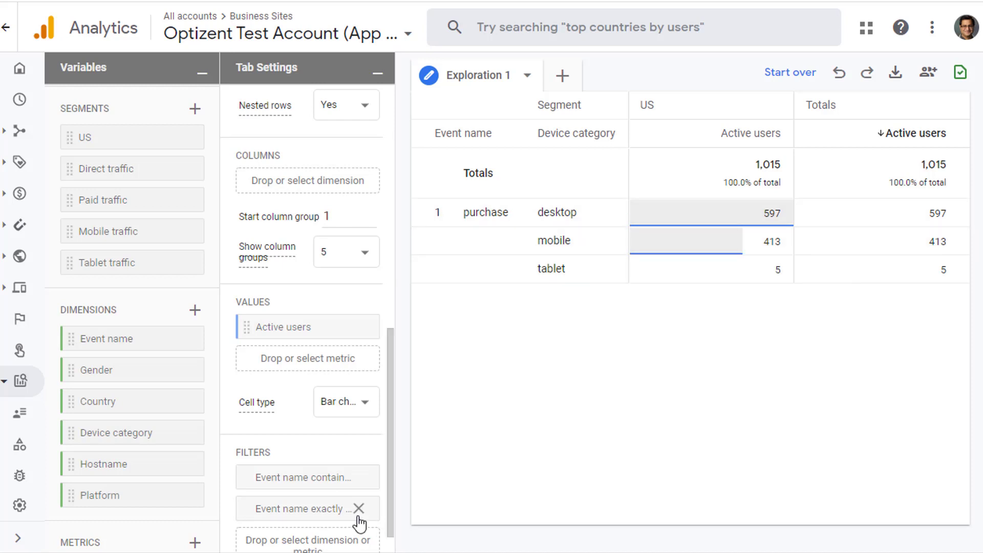
- Remove both Event name filters, then exclude page_view and desktop, leaving mobile and tablet totalling 419
left_click(361, 507)
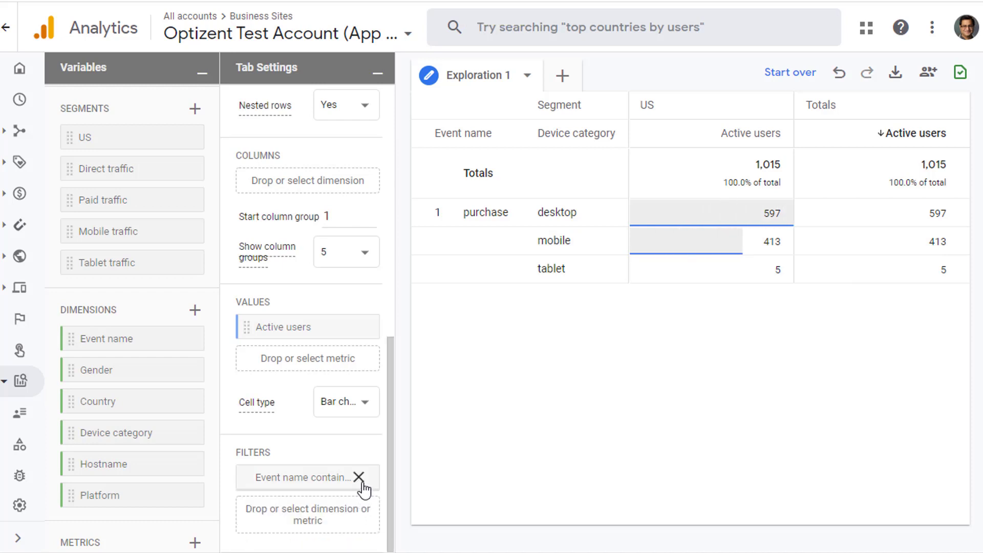
left_click(359, 481)
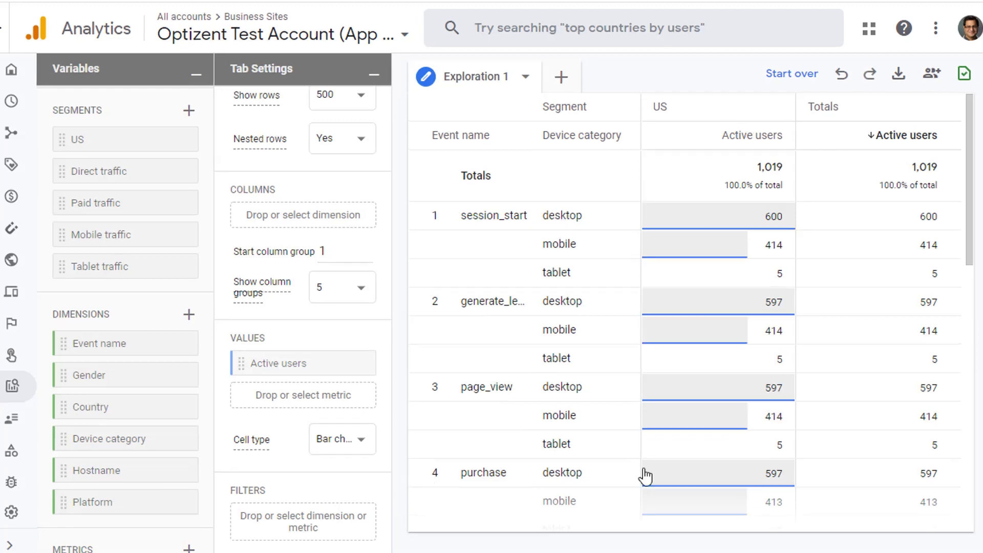
right_click(493, 394)
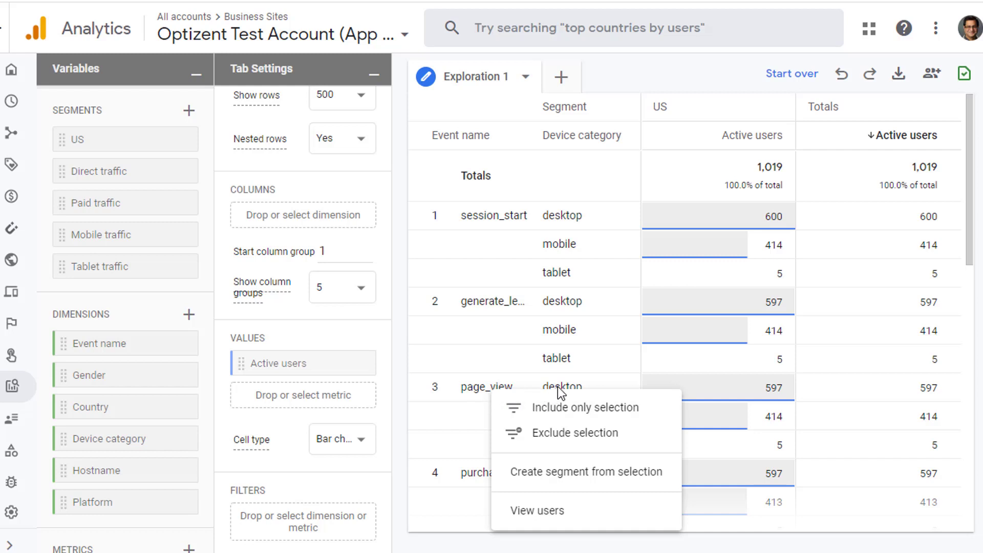
left_click(566, 439)
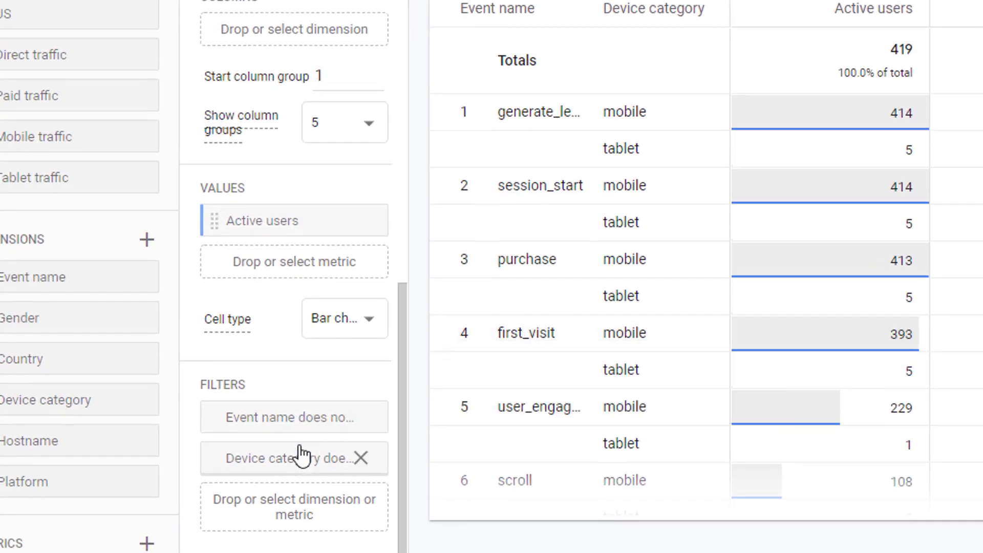
left_click(303, 429)
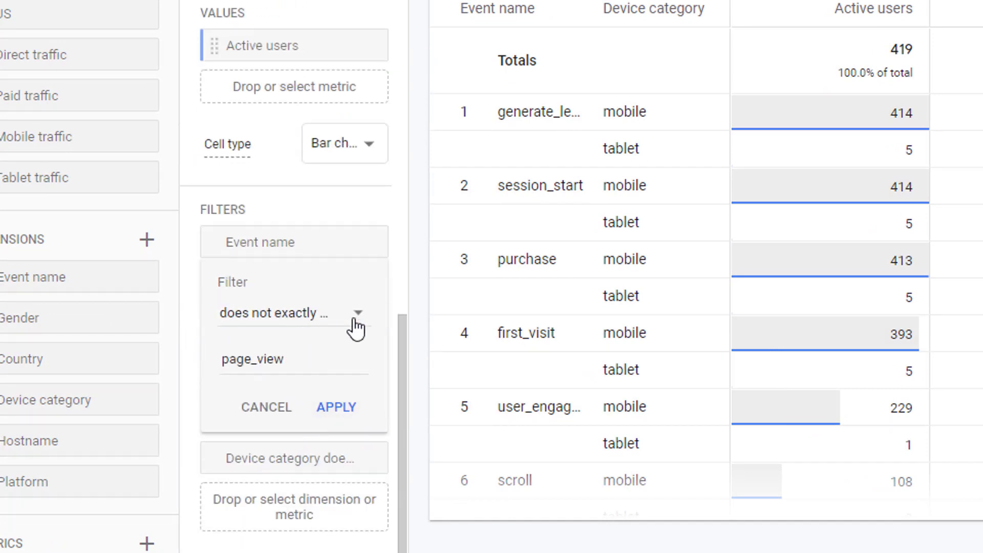
left_click(356, 322)
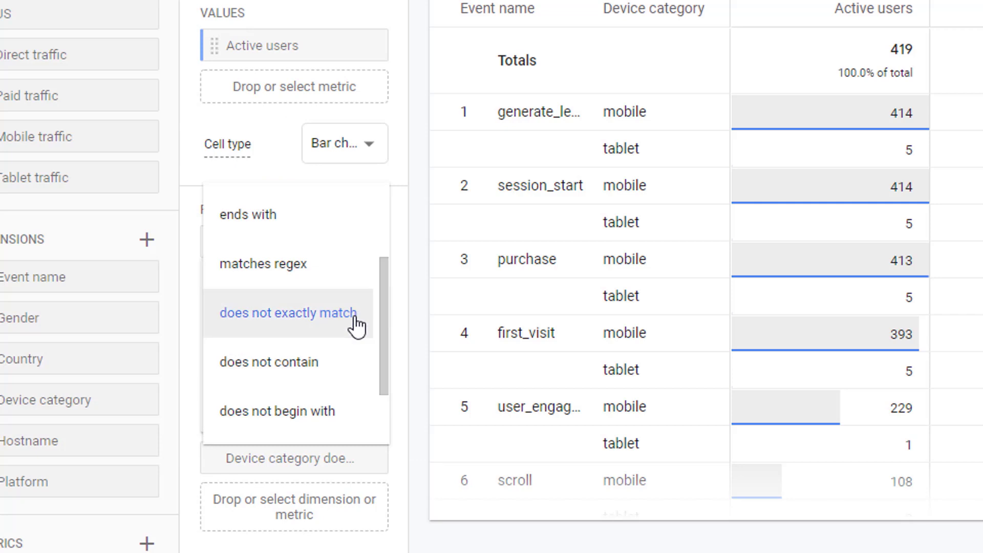
left_click(358, 327)
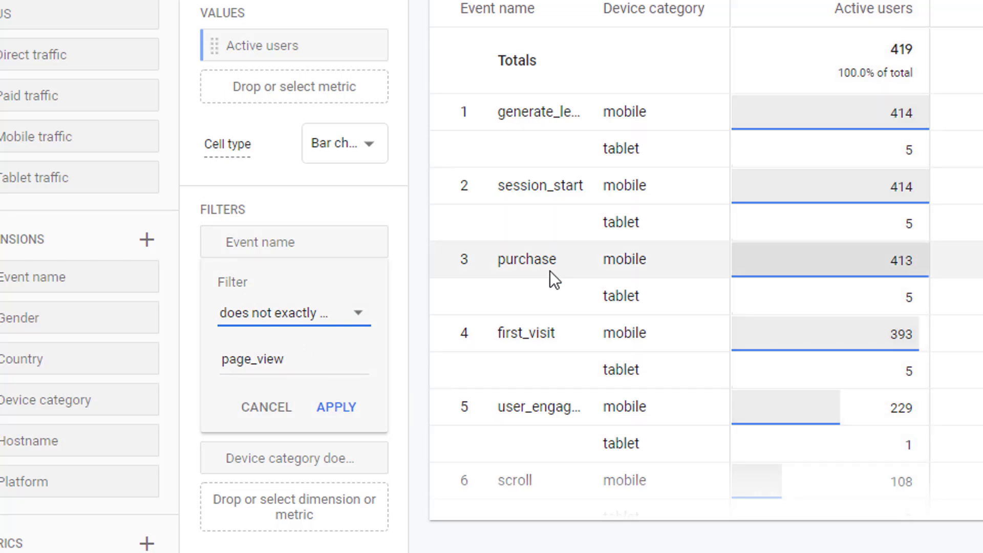
left_click(329, 375)
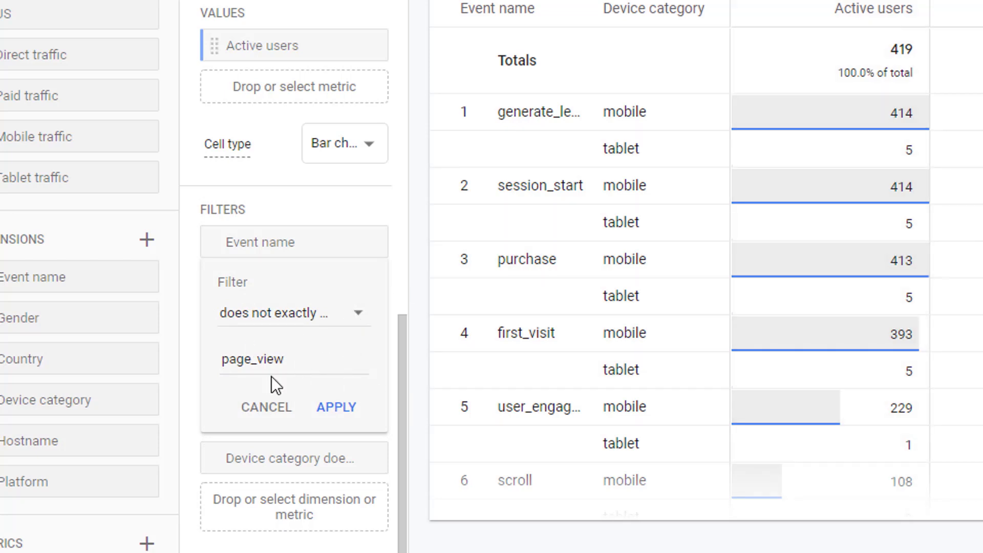
left_click(270, 409)
left_click(310, 458)
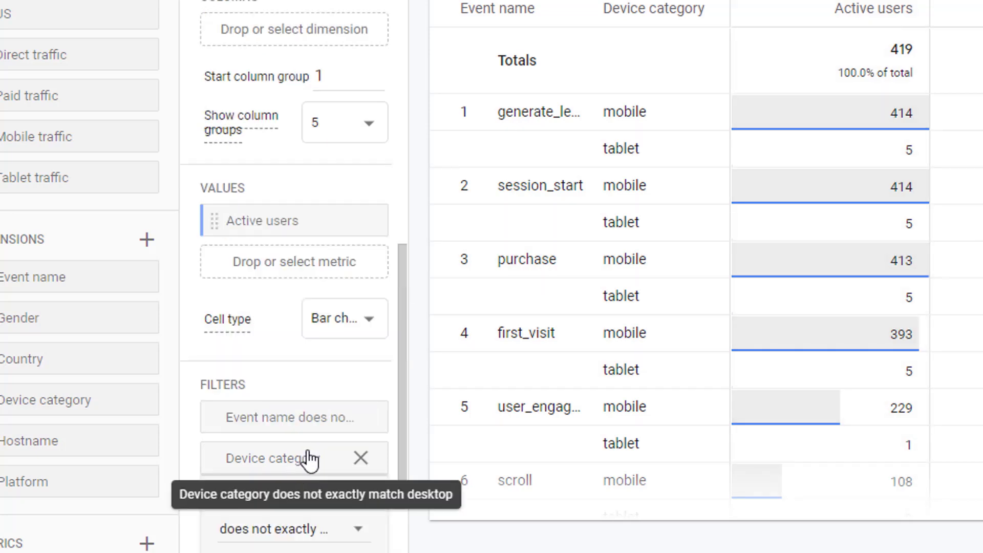
scroll(358, 384, "down", 3)
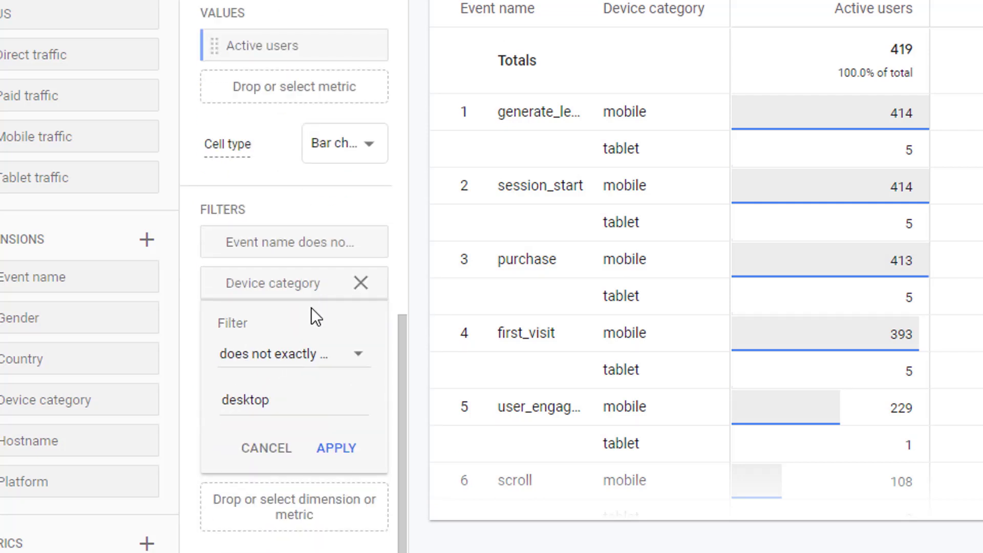
left_click(360, 371)
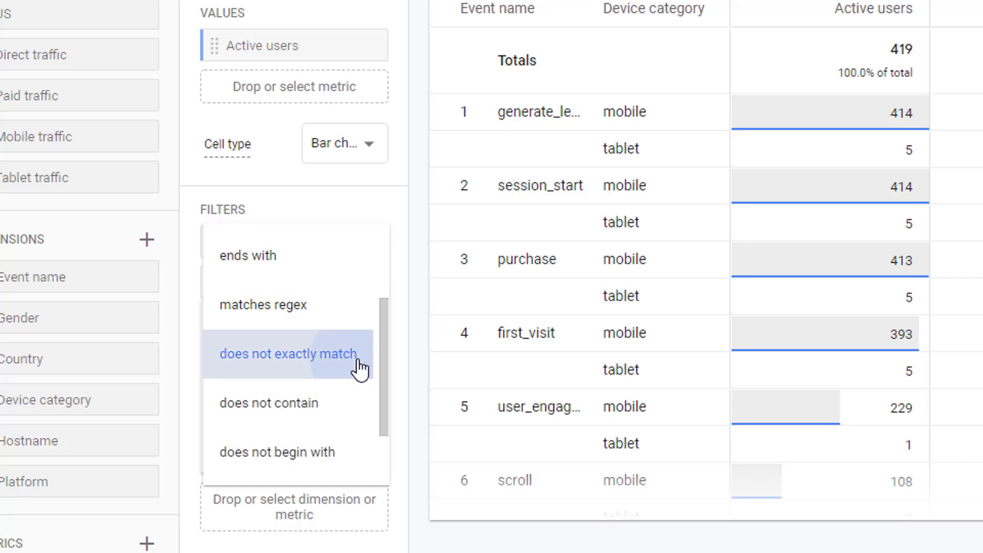
left_click(360, 368)
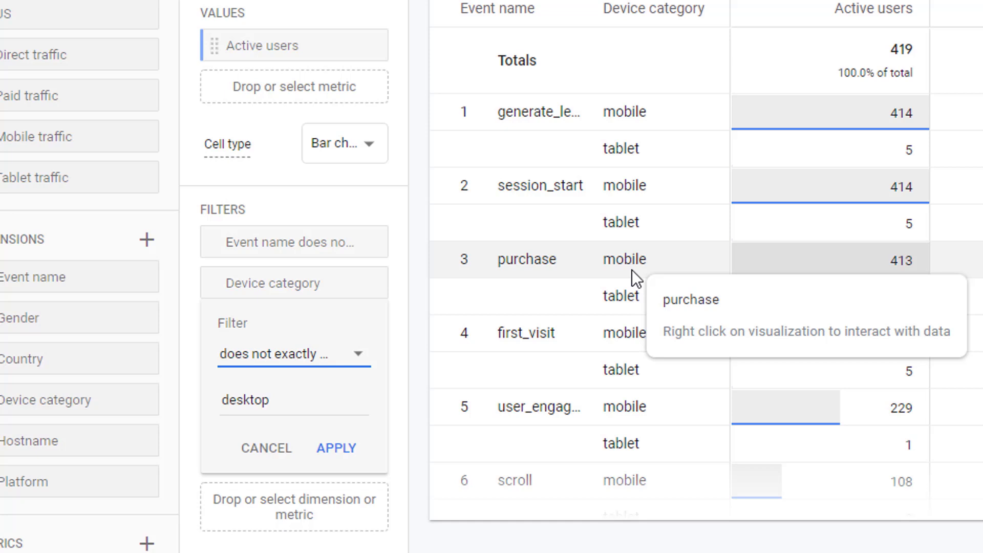
left_click(336, 448)
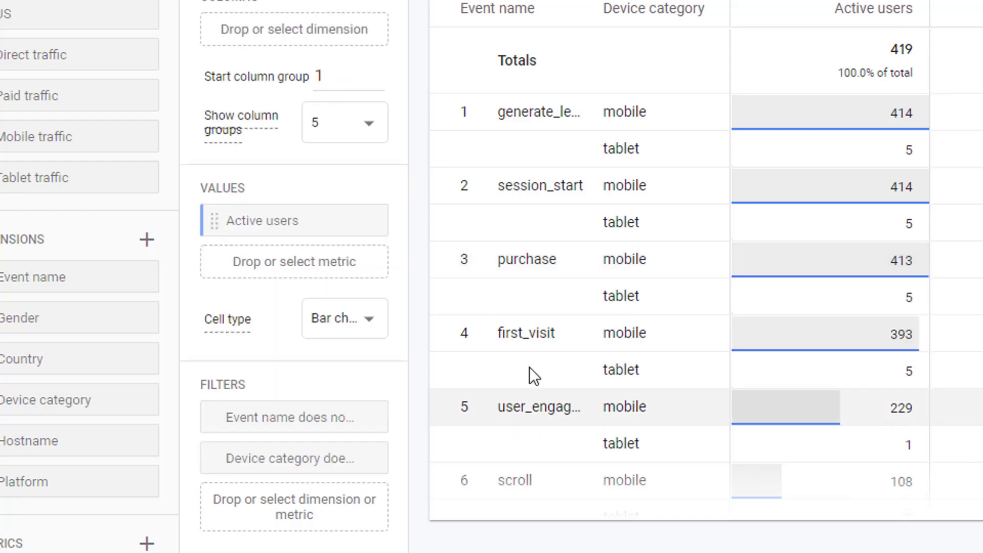
scroll(389, 282, "up", 15)
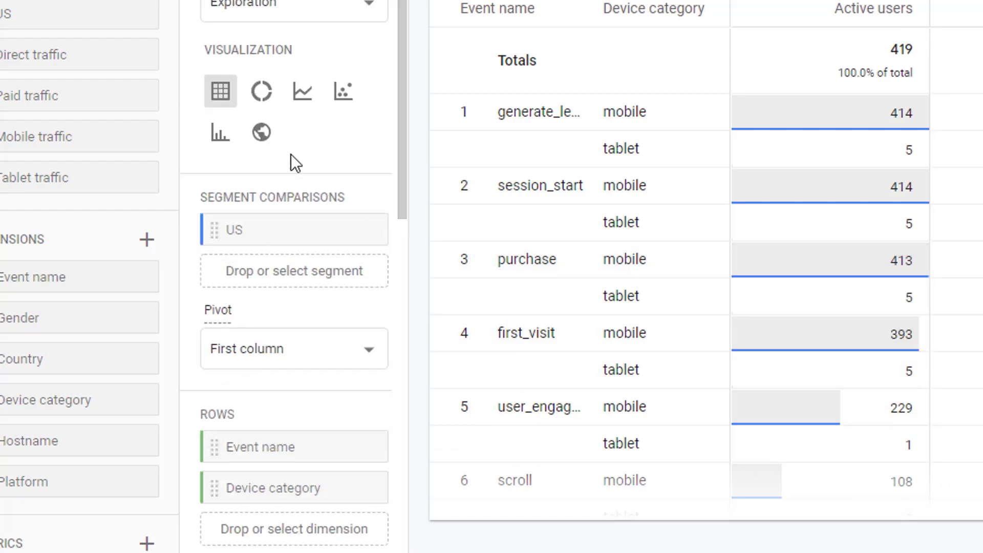